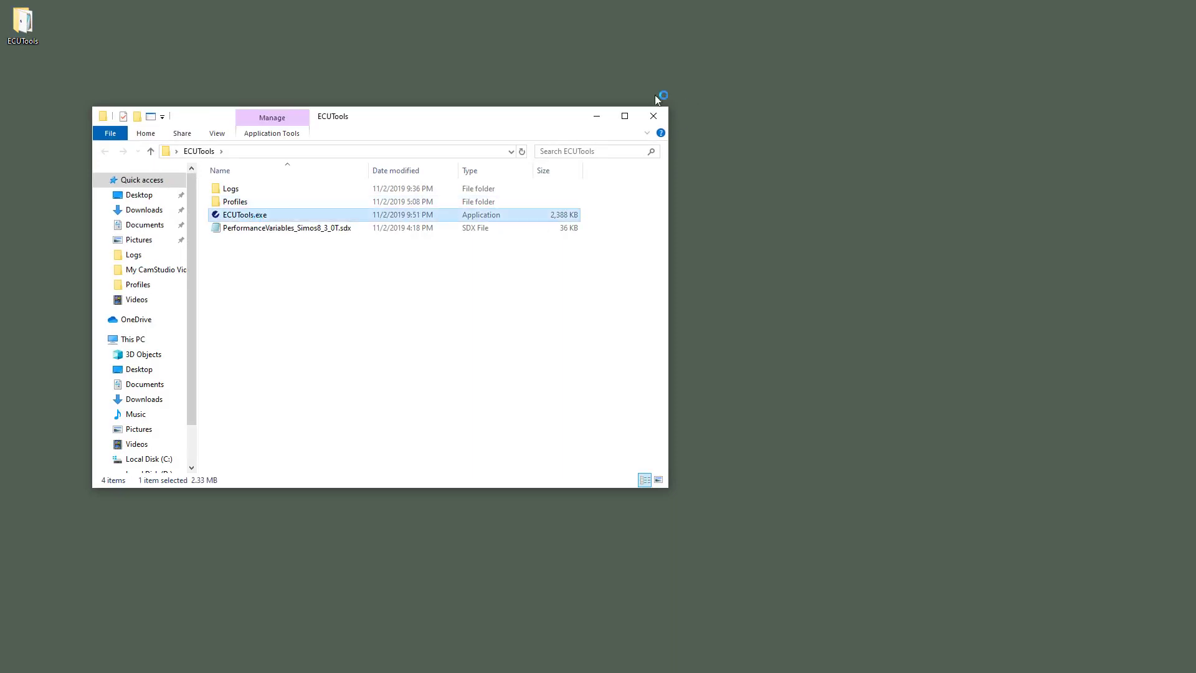
Switch ECUTools to Data Logging, move its window top-left, and enable Playback from Log File.
{"action": "left_click", "coordinate": [597, 116]}
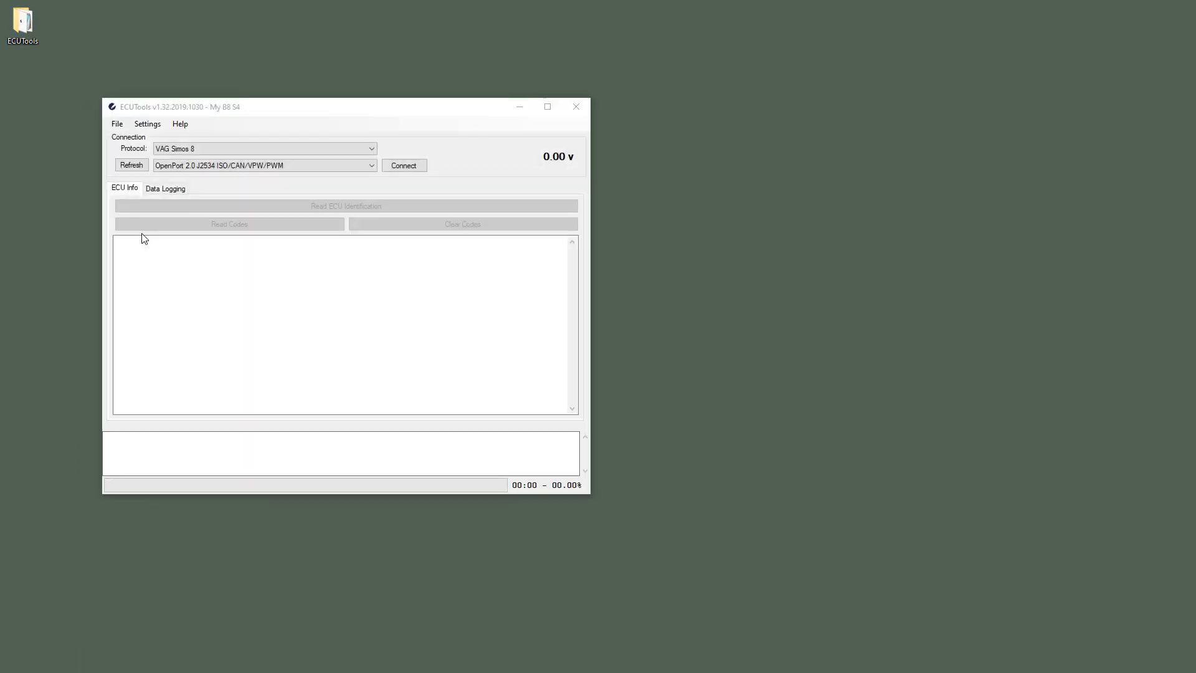
{"action": "left_click", "coordinate": [146, 189]}
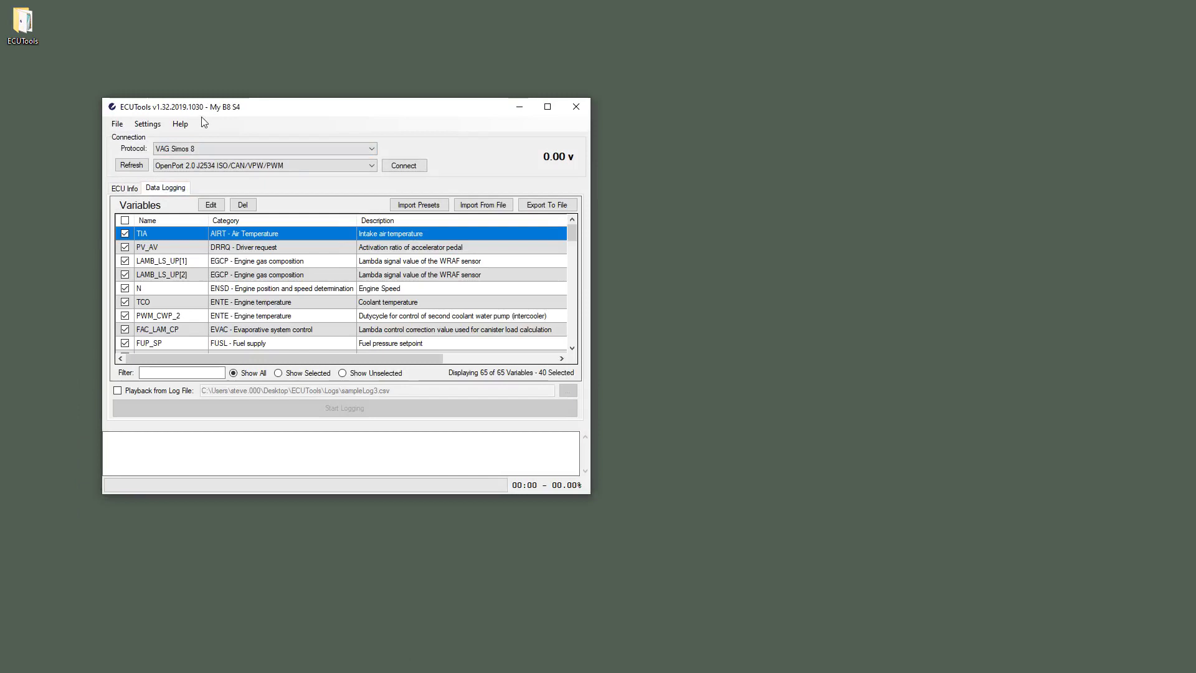
{"action": "left_click_drag", "start_coordinate": [153, 107], "coordinate": [73, 31]}
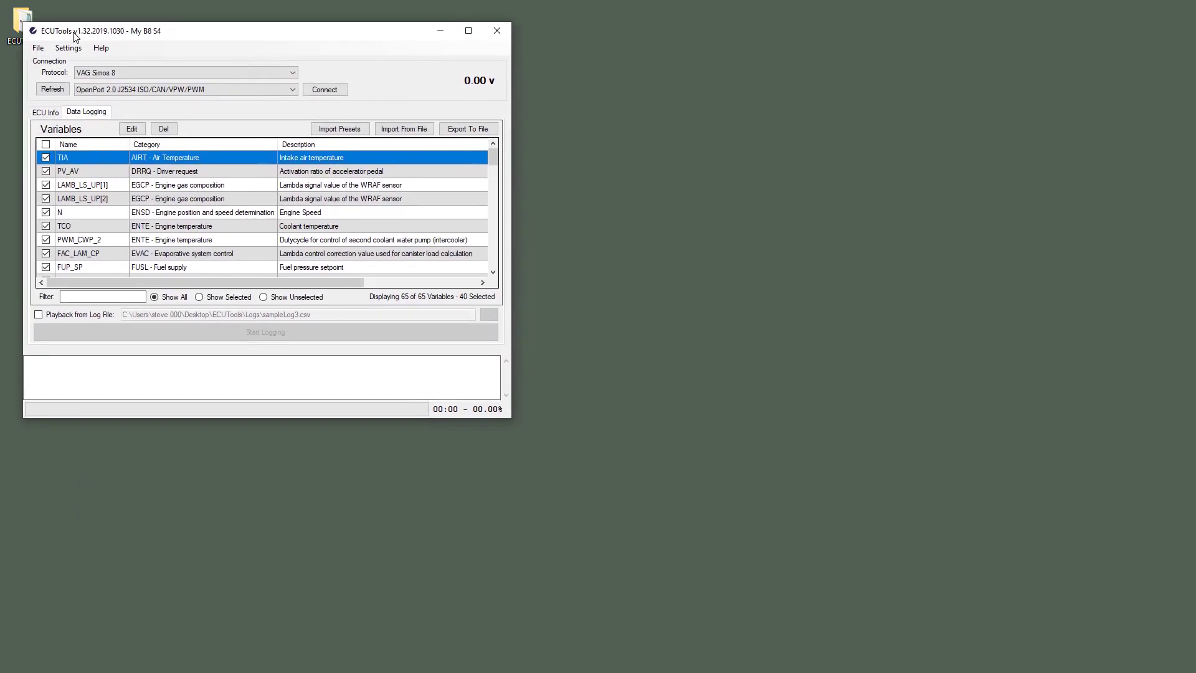
{"action": "left_click", "coordinate": [38, 315]}
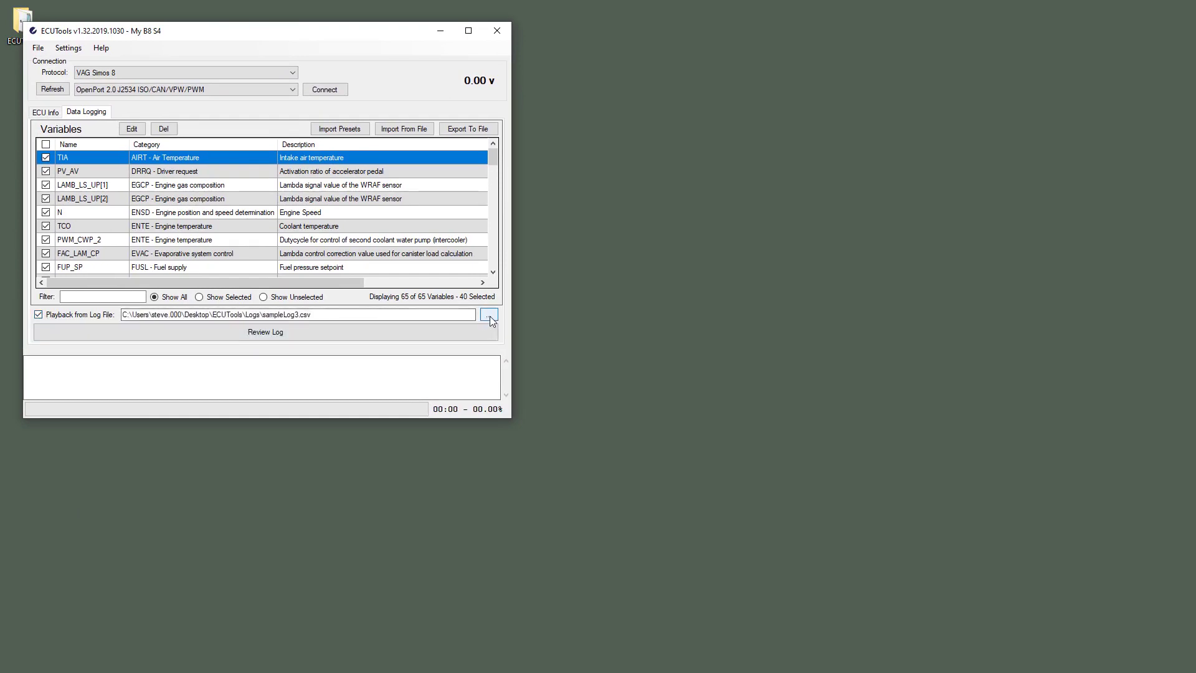
Pick sampleLog3.csv from the Logs folder as the playback log and select its full path.
{"action": "left_click", "coordinate": [489, 317]}
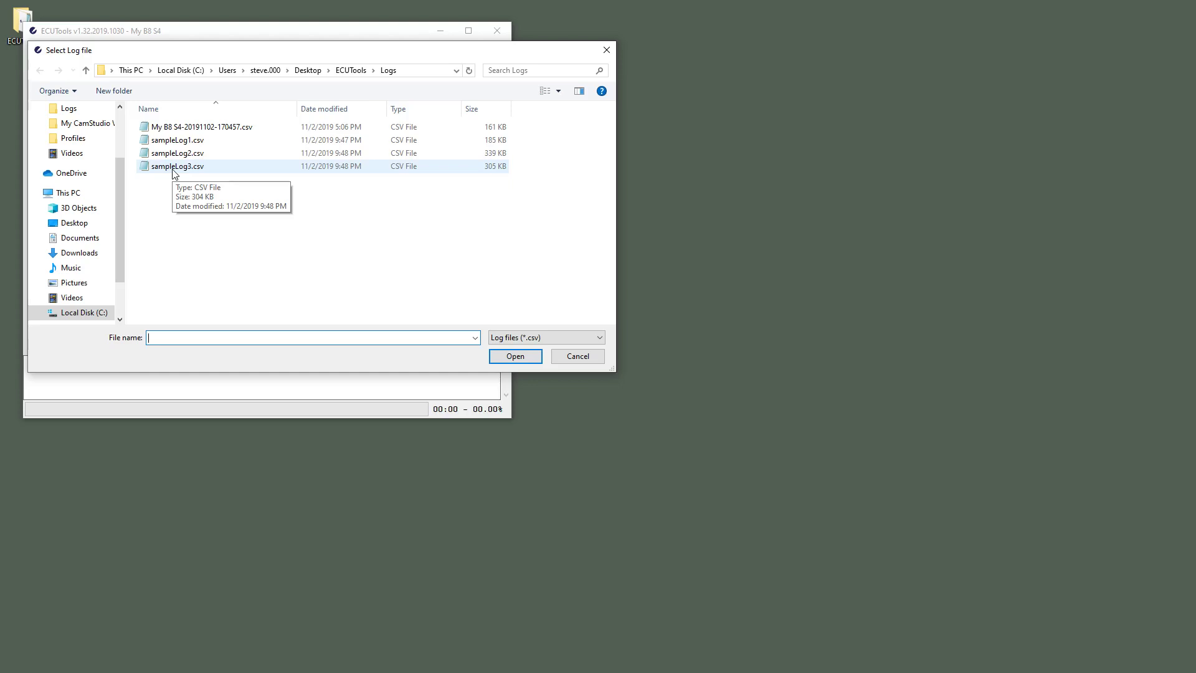
{"action": "left_click", "coordinate": [175, 168]}
{"action": "left_click", "coordinate": [517, 357]}
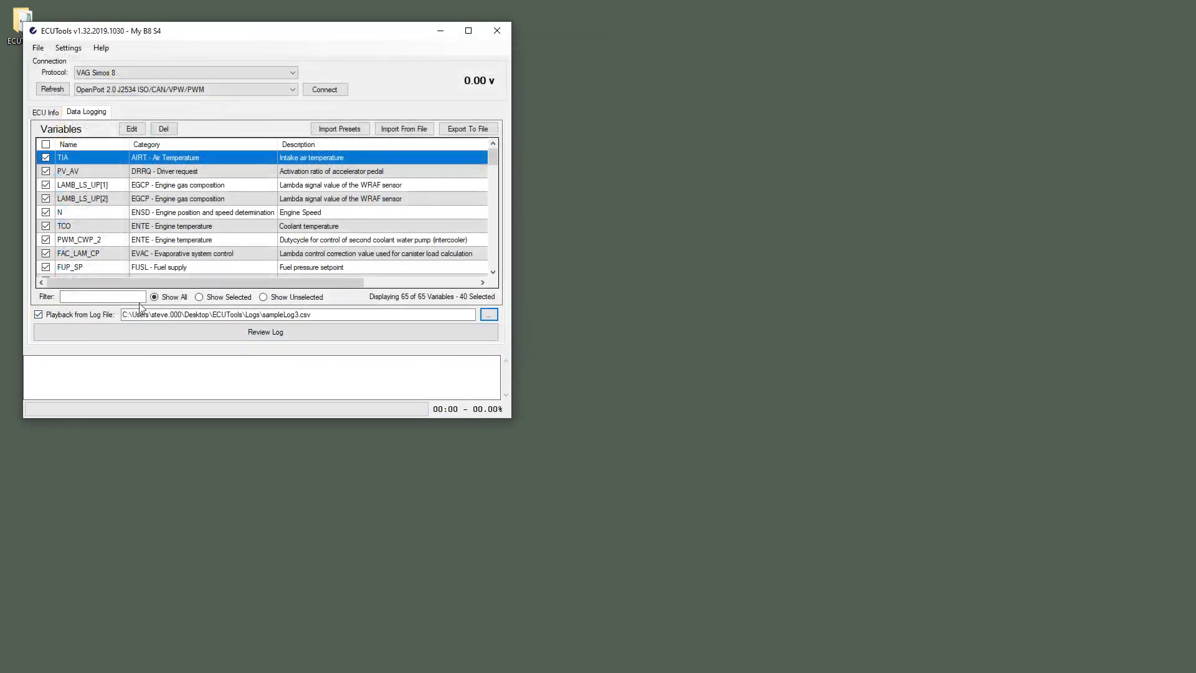
{"action": "left_click_drag", "start_coordinate": [322, 317], "coordinate": [121, 318]}
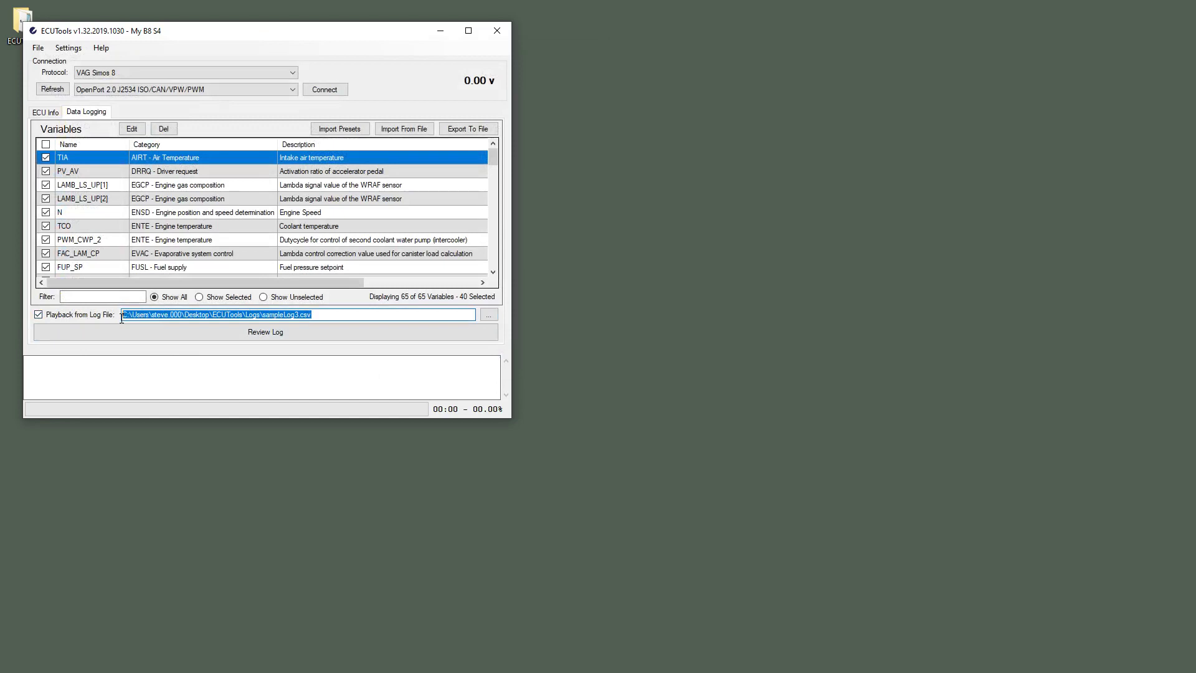
Start reviewing the log and enlarge the Data Logger window to show more variables.
{"action": "left_click", "coordinate": [181, 365]}
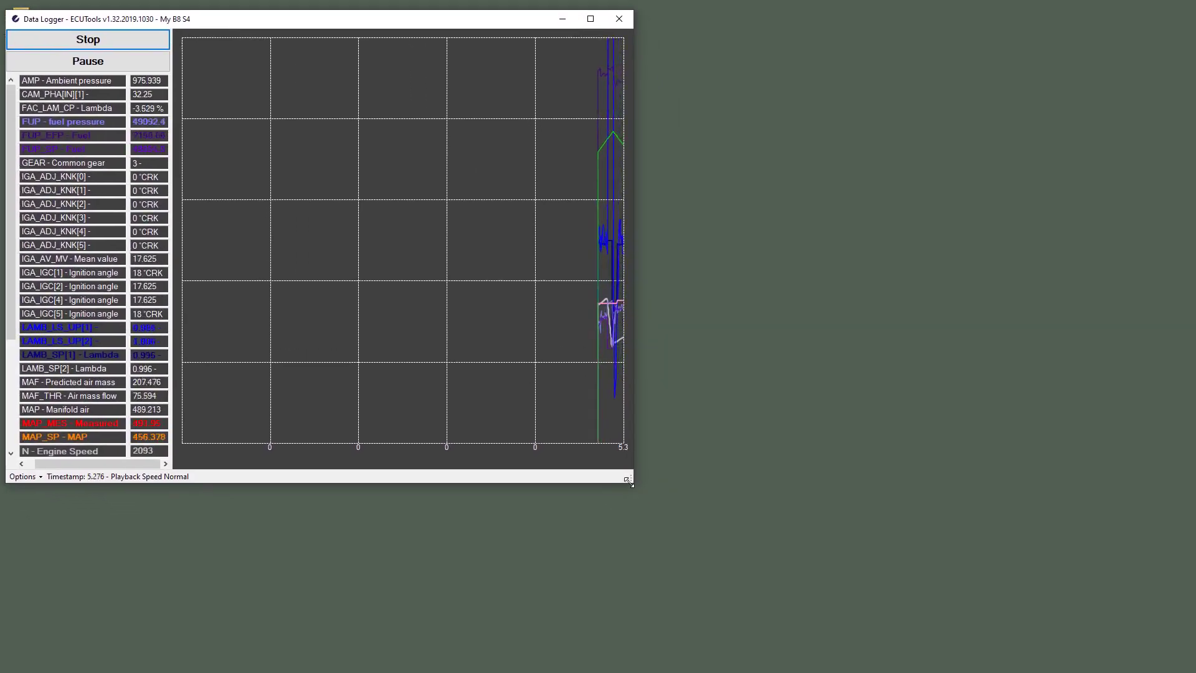
{"action": "left_click_drag", "start_coordinate": [628, 471], "coordinate": [1139, 636]}
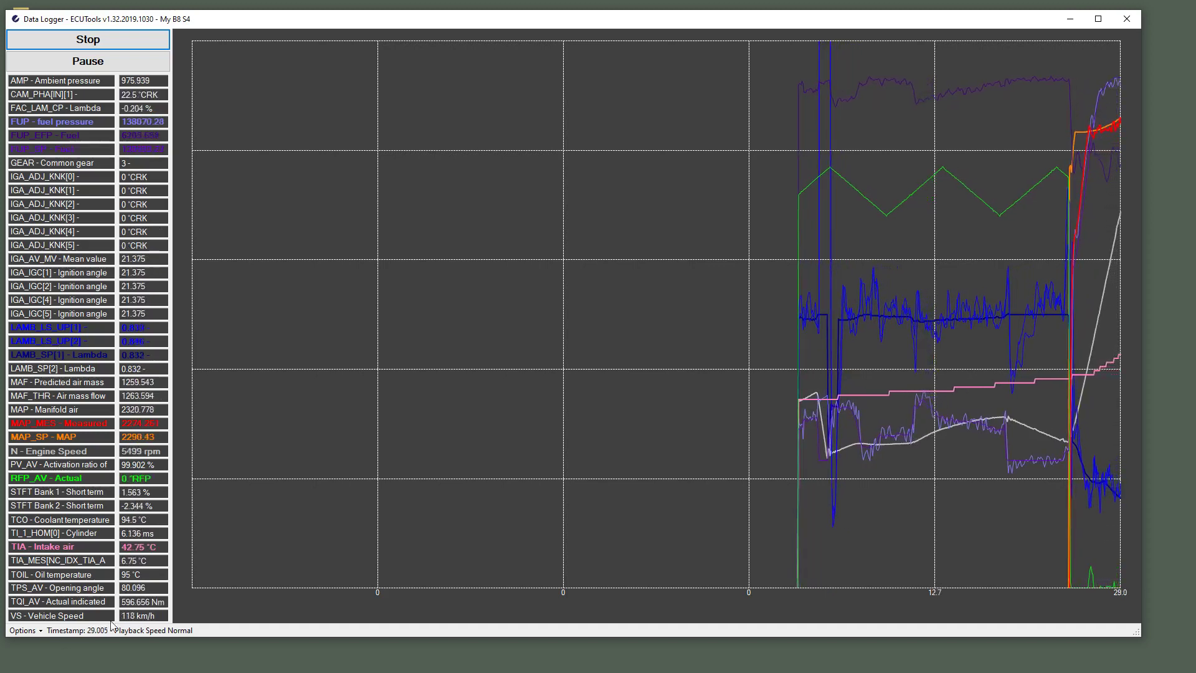
Try Fast and Faster playback, return to Normal, then pause and step forward to 62.48 s.
{"action": "left_click", "coordinate": [174, 629]}
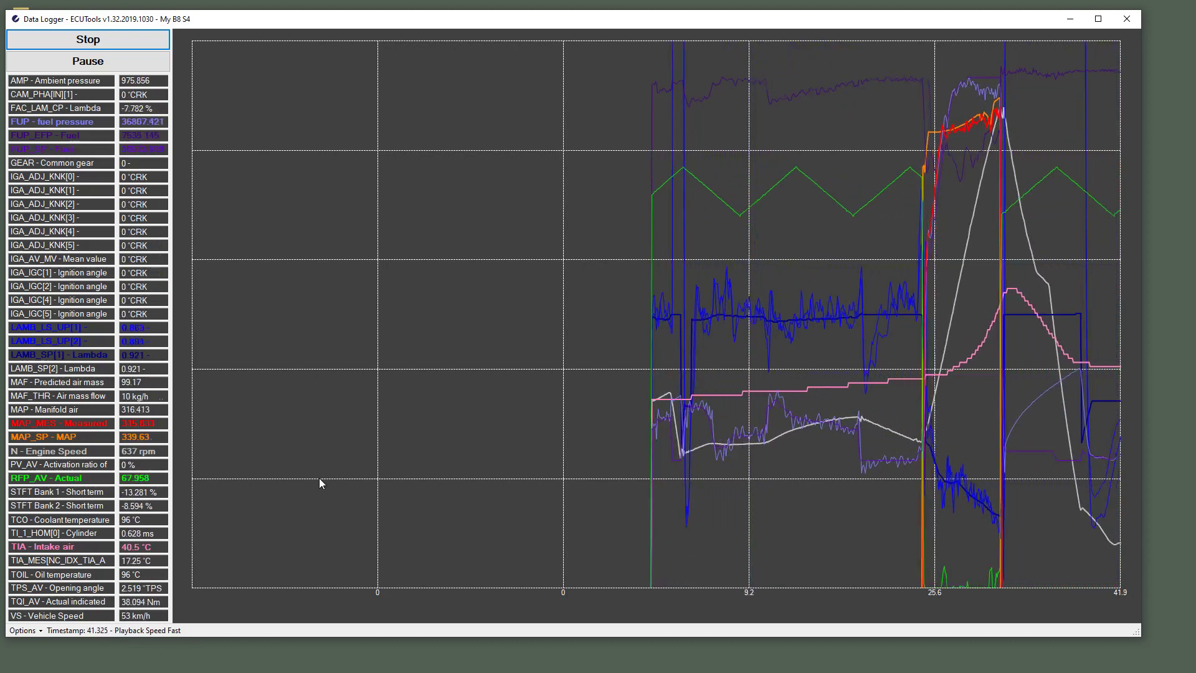
{"action": "key", "text": "plus"}
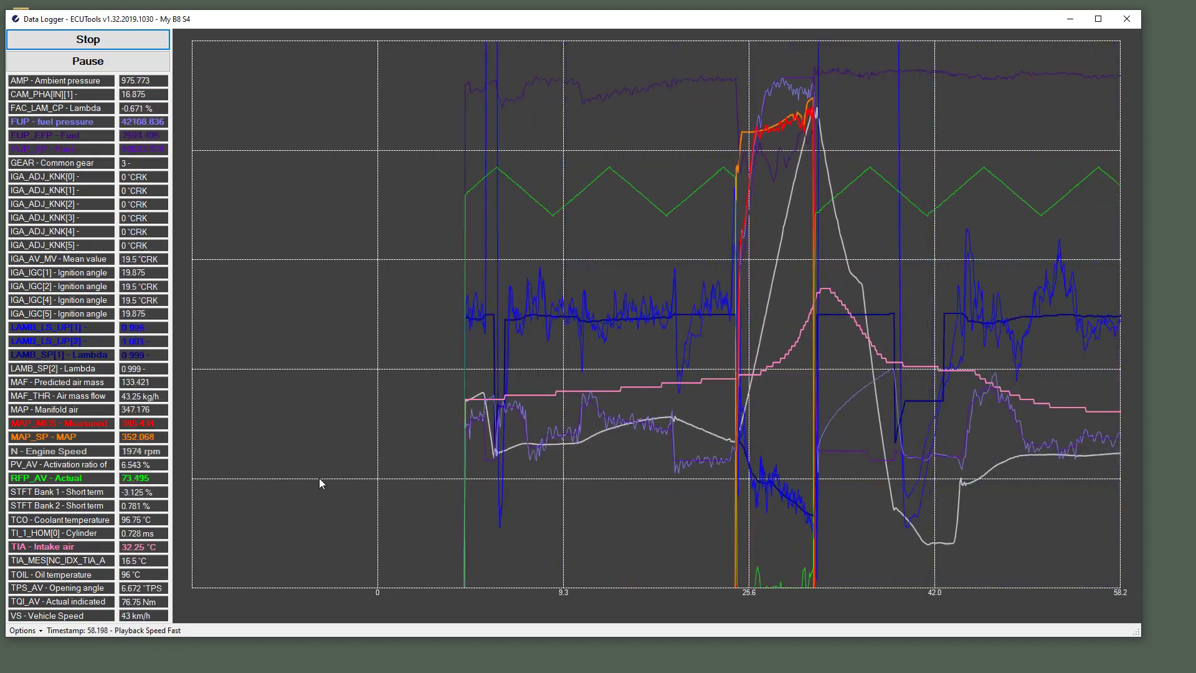
{"action": "key", "text": "minus"}
{"action": "key", "text": "minus"}
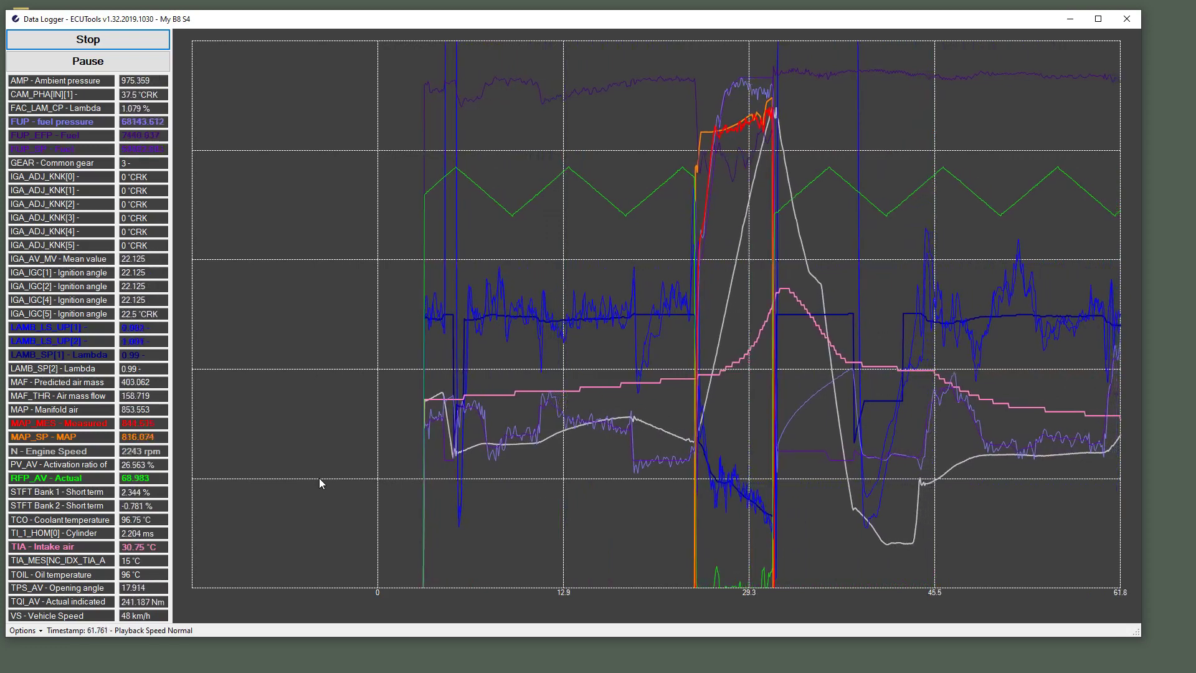
{"action": "key", "text": "space"}
{"action": "key", "text": "Right"}
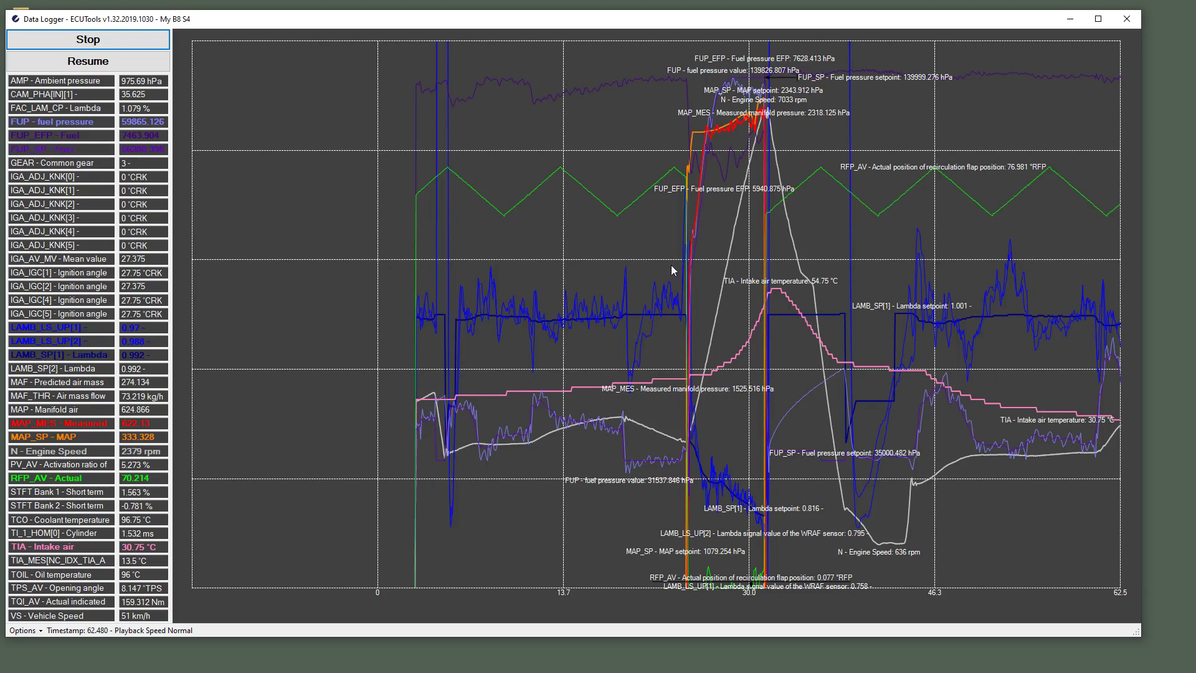
Trial-zoom on 23.8–27.0 s and 28.7–31.9 s, zoom back out, then settle on 22.1–34.4 s.
{"action": "left_click_drag", "start_coordinate": [657, 288], "coordinate": [797, 287]}
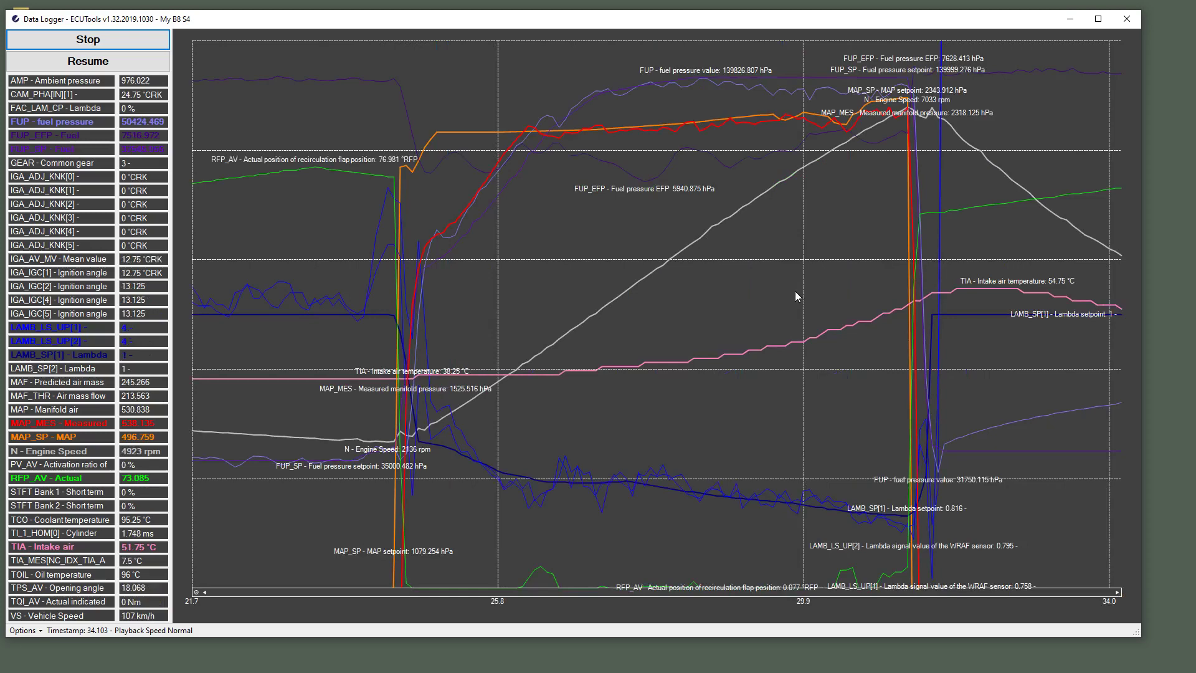
{"action": "left_click_drag", "start_coordinate": [350, 306], "coordinate": [596, 319]}
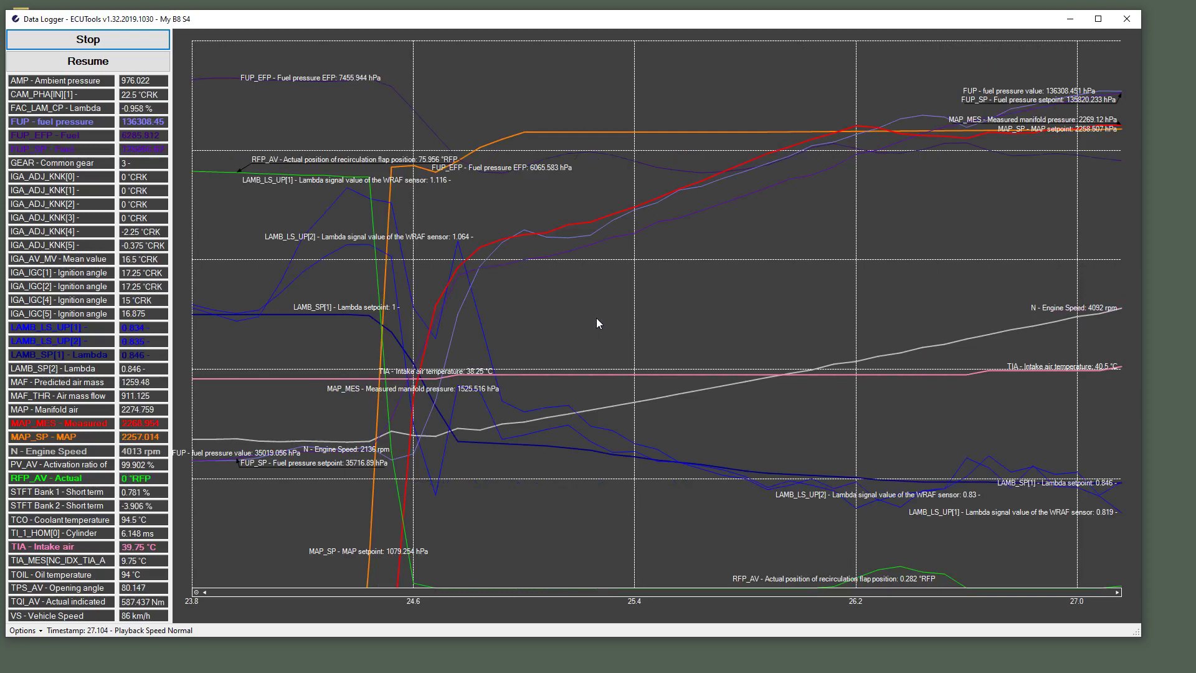
{"action": "scroll", "coordinate": [596, 318], "scroll_direction": "down", "scroll_amount": 2}
{"action": "left_click_drag", "start_coordinate": [717, 312], "coordinate": [963, 297]}
{"action": "left_click_drag", "start_coordinate": [656, 319], "coordinate": [914, 320]}
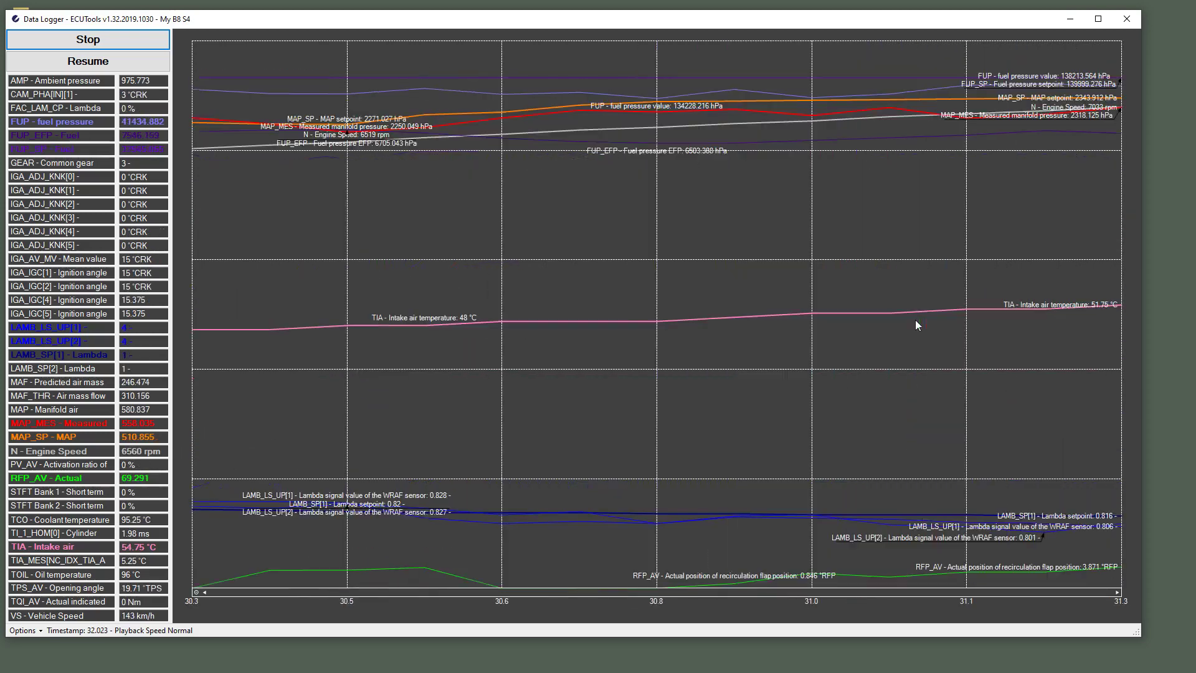
{"action": "scroll", "coordinate": [914, 319], "scroll_direction": "down", "scroll_amount": 1}
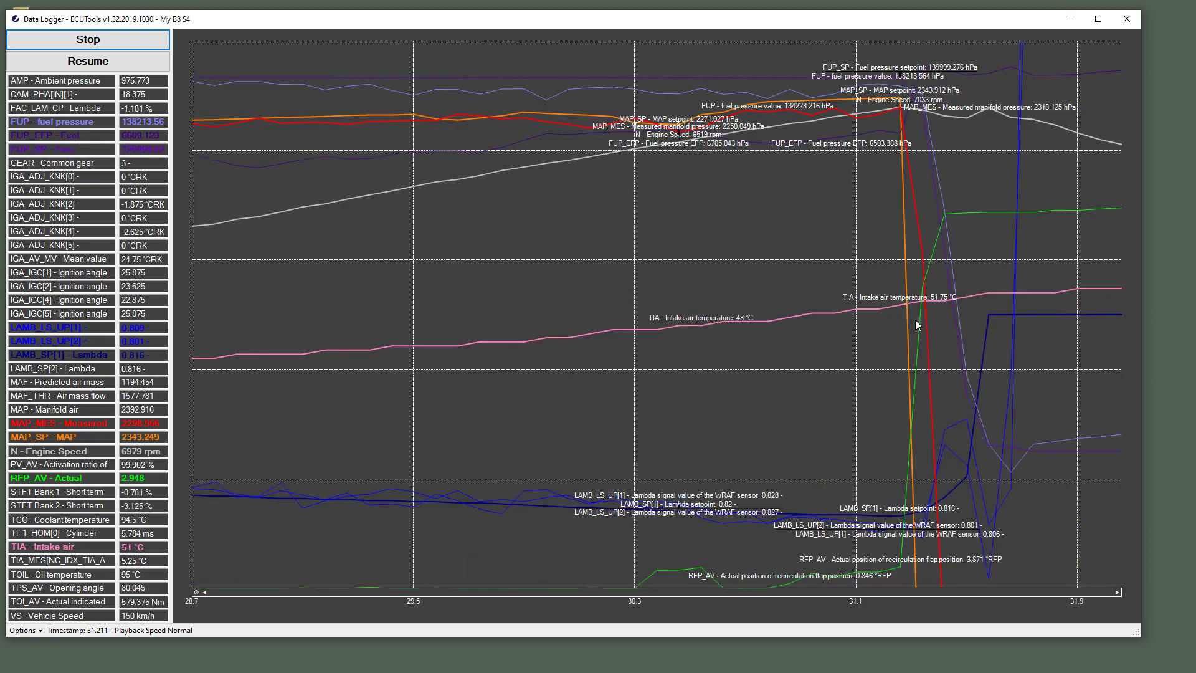
{"action": "scroll", "coordinate": [914, 320], "scroll_direction": "down", "scroll_amount": 1}
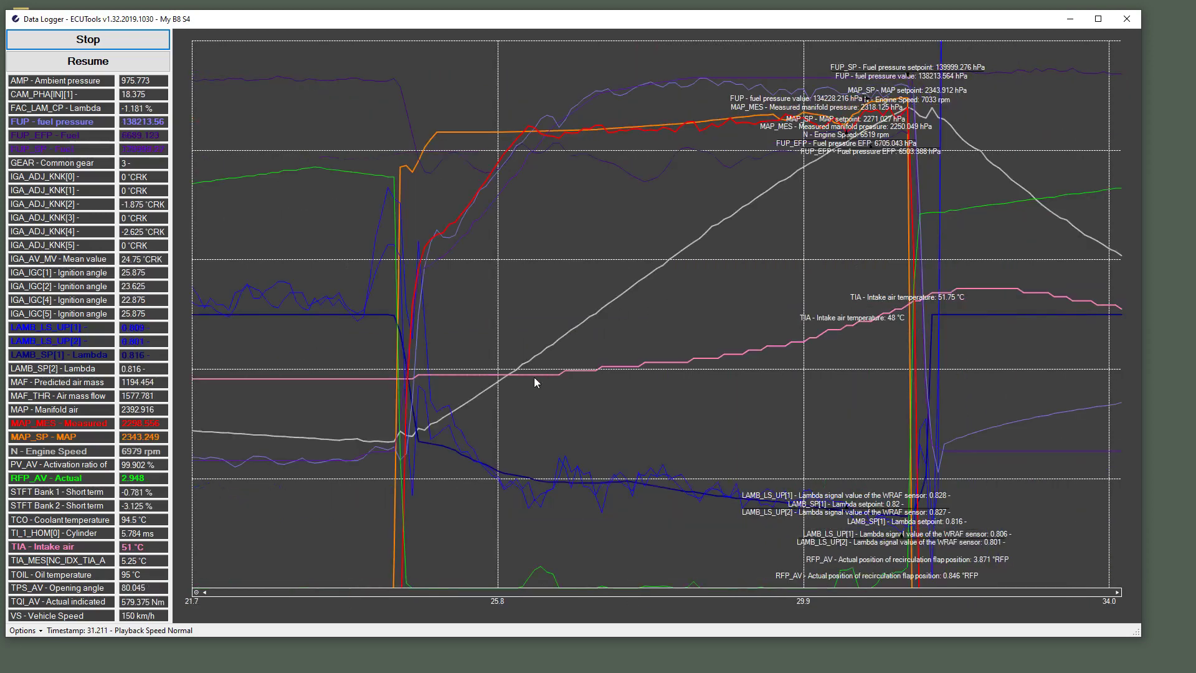
{"action": "scroll", "coordinate": [534, 381], "scroll_direction": "down", "scroll_amount": 1}
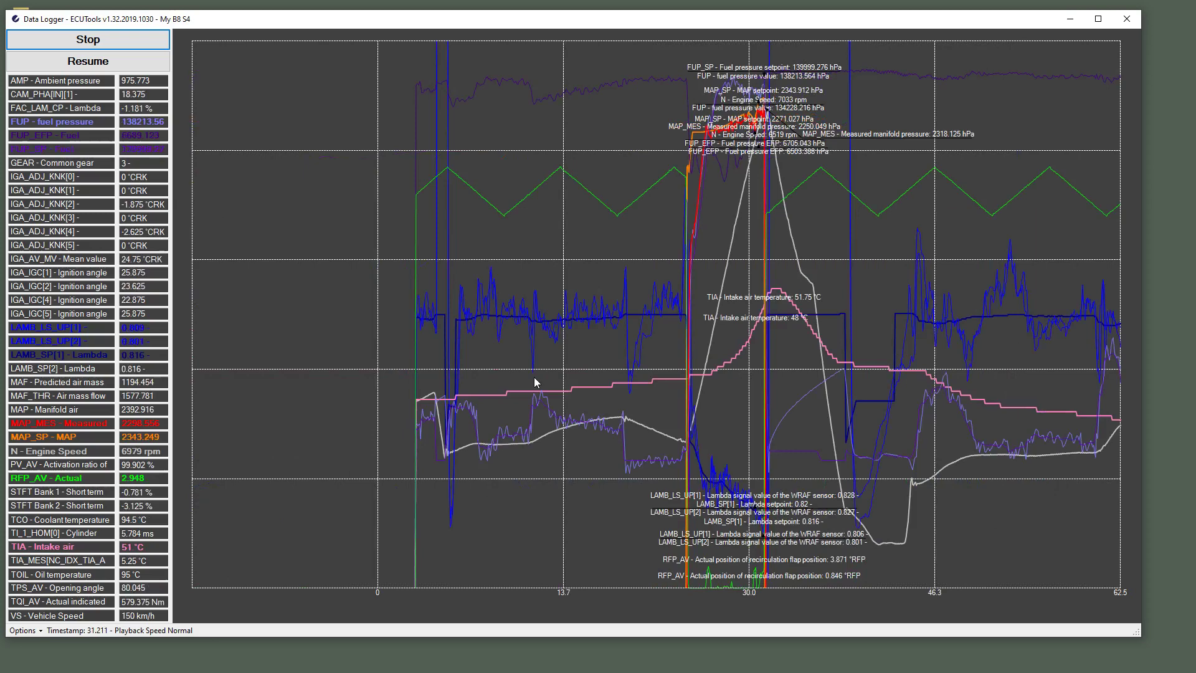
{"action": "left_click_drag", "start_coordinate": [661, 302], "coordinate": [802, 297]}
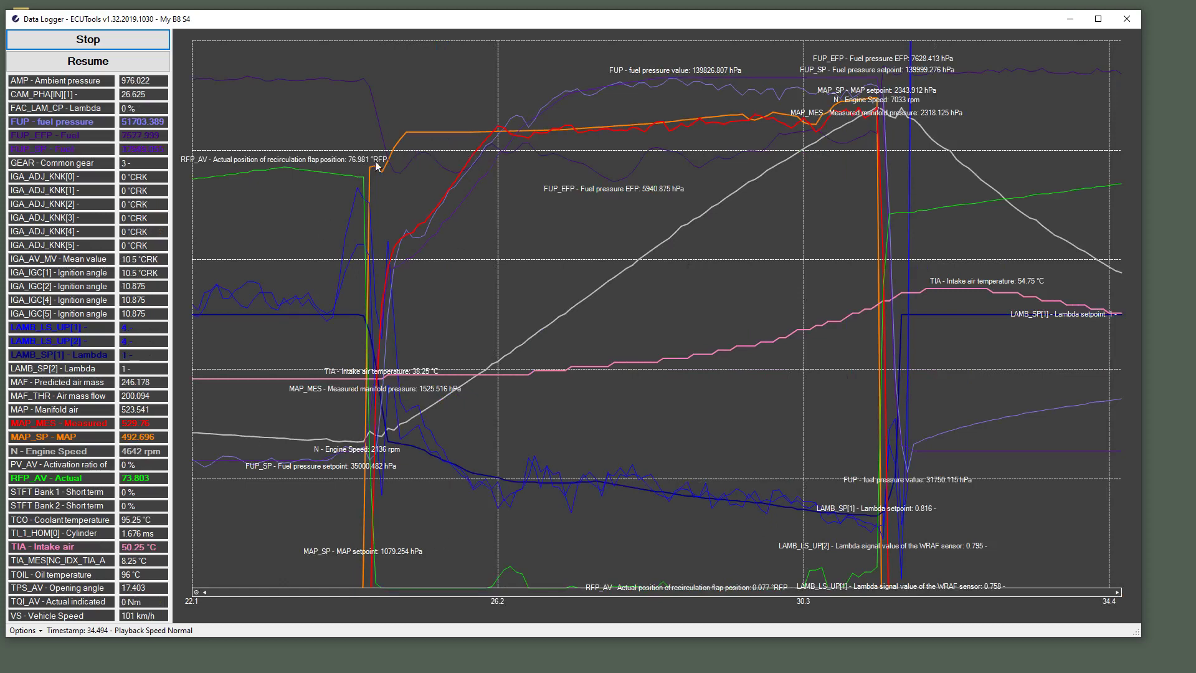
Inspect the MAP_SP range settings and close them without changes.
{"action": "double_click", "coordinate": [58, 438]}
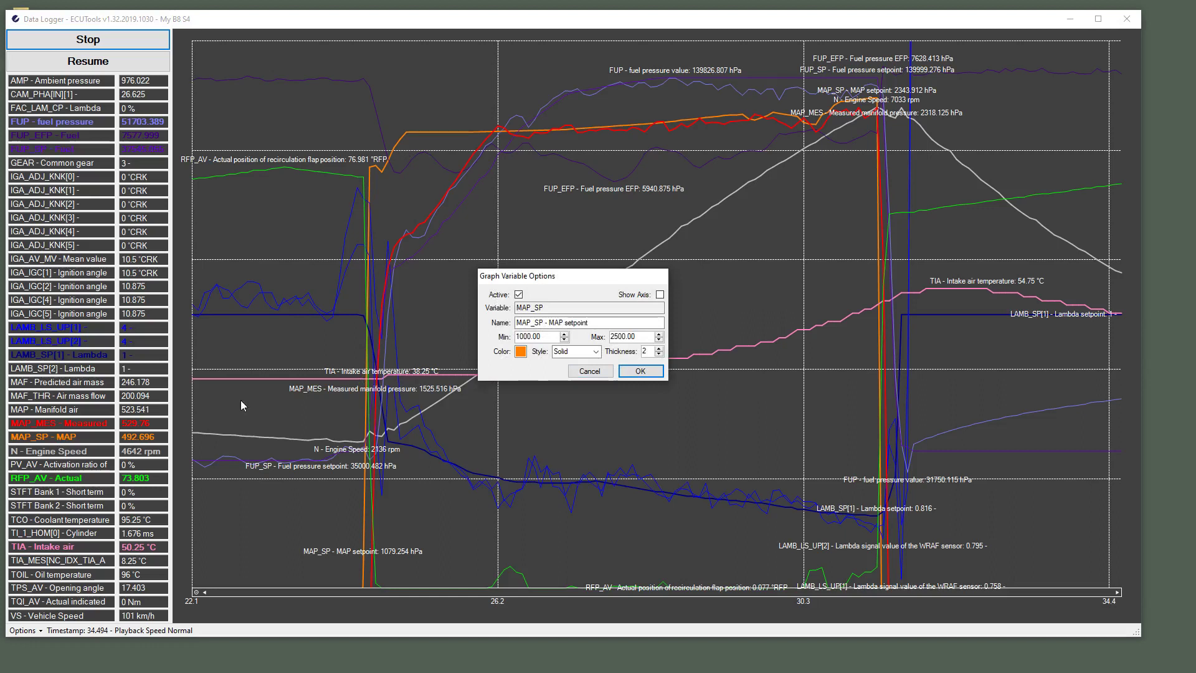
{"action": "double_click", "coordinate": [548, 337]}
{"action": "double_click", "coordinate": [605, 337]}
{"action": "left_click", "coordinate": [590, 371]}
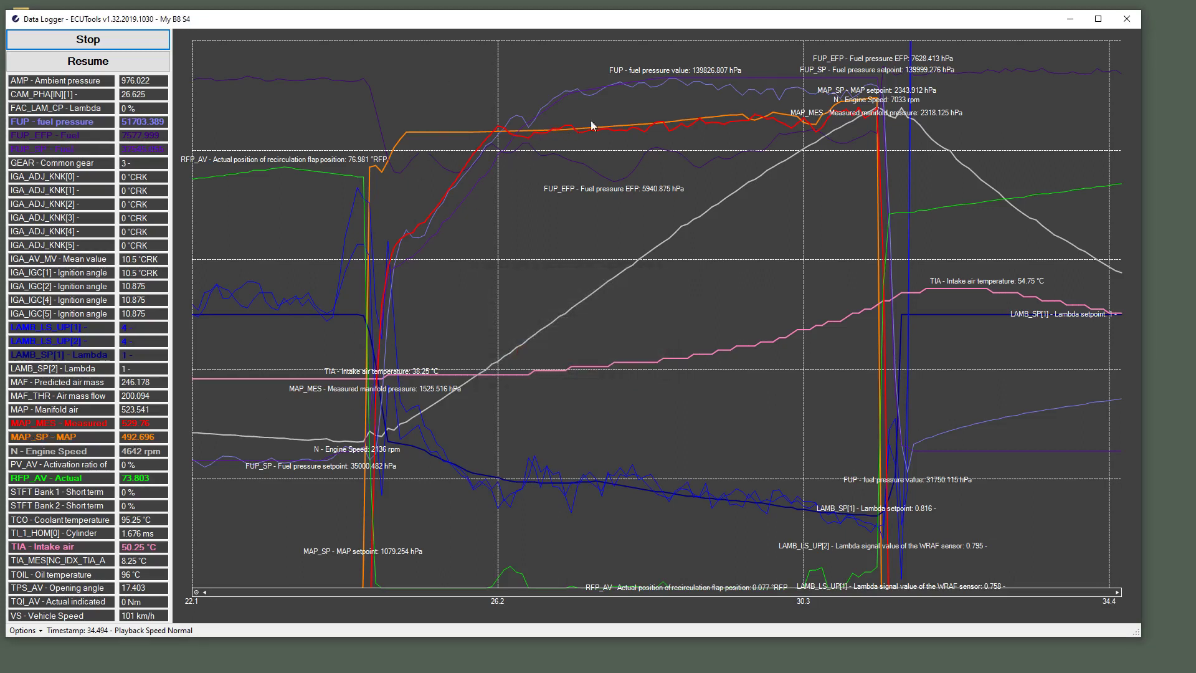
Give the MAP_MES trace its own value axis.
{"action": "double_click", "coordinate": [66, 426]}
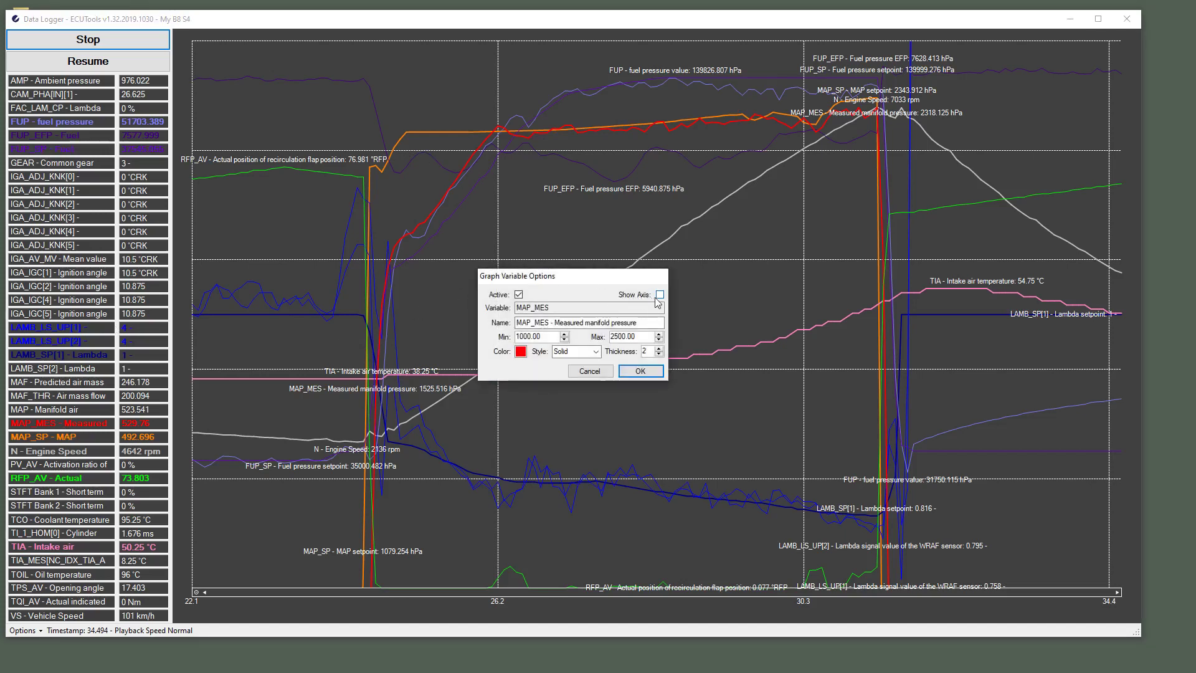
{"action": "left_click", "coordinate": [659, 296]}
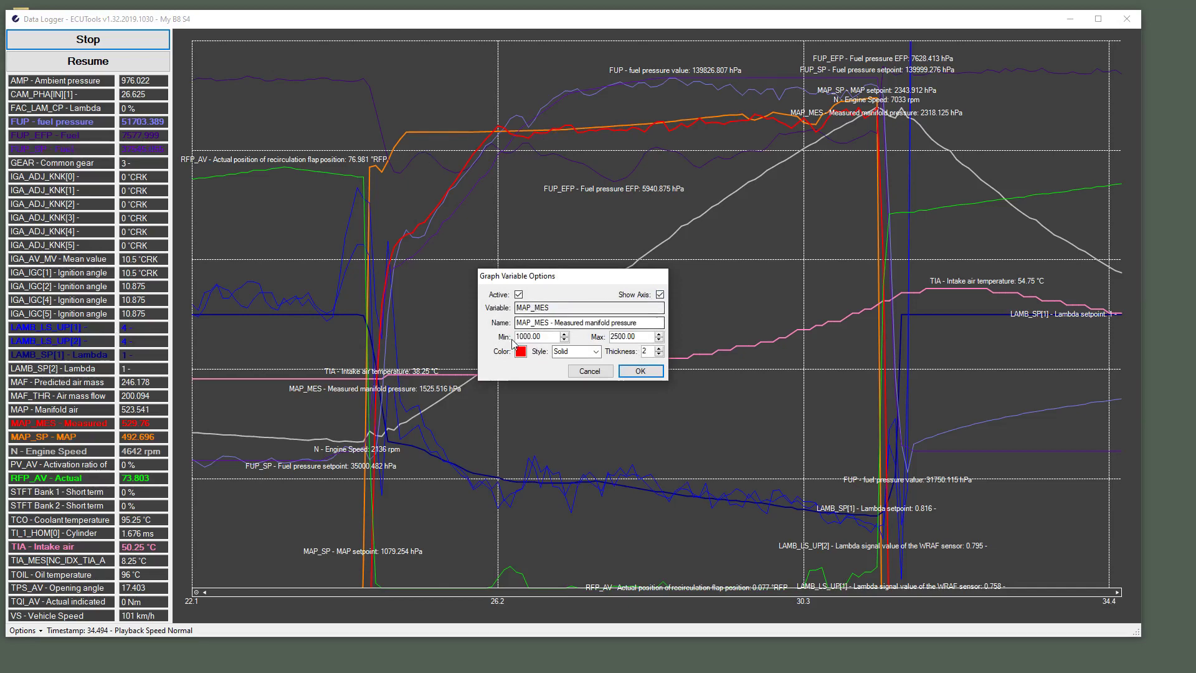
{"action": "left_click", "coordinate": [637, 370]}
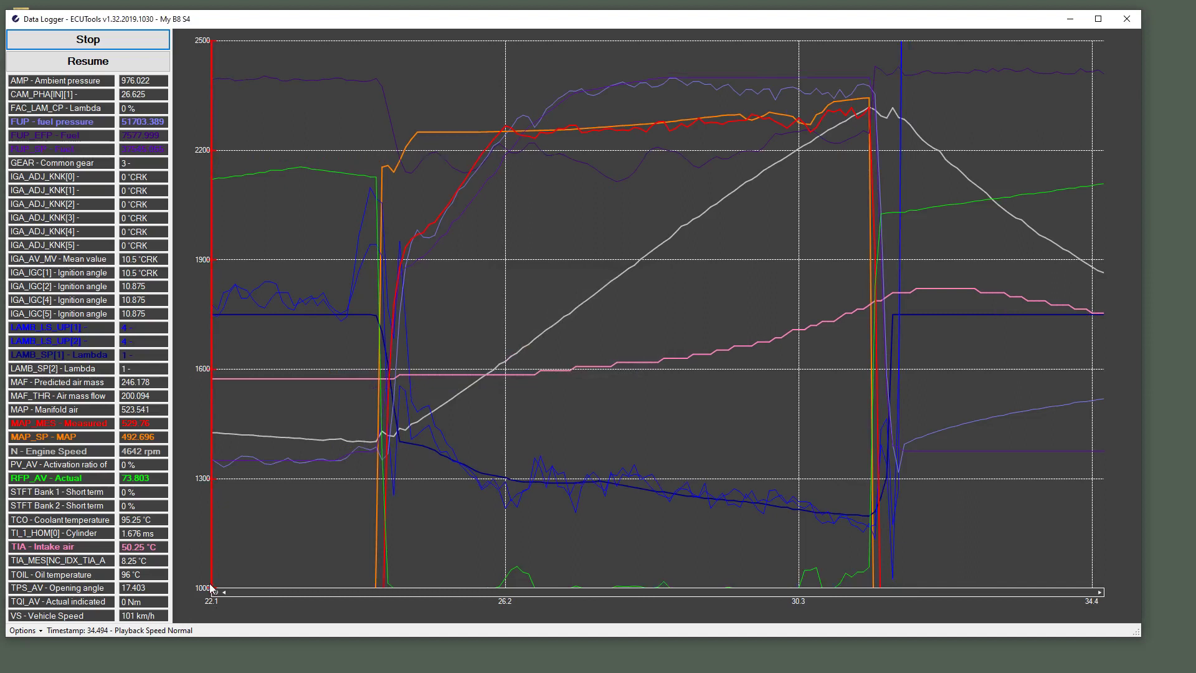
Remove the MAP_MES value axis, turning its trace off and back on.
{"action": "double_click", "coordinate": [70, 425]}
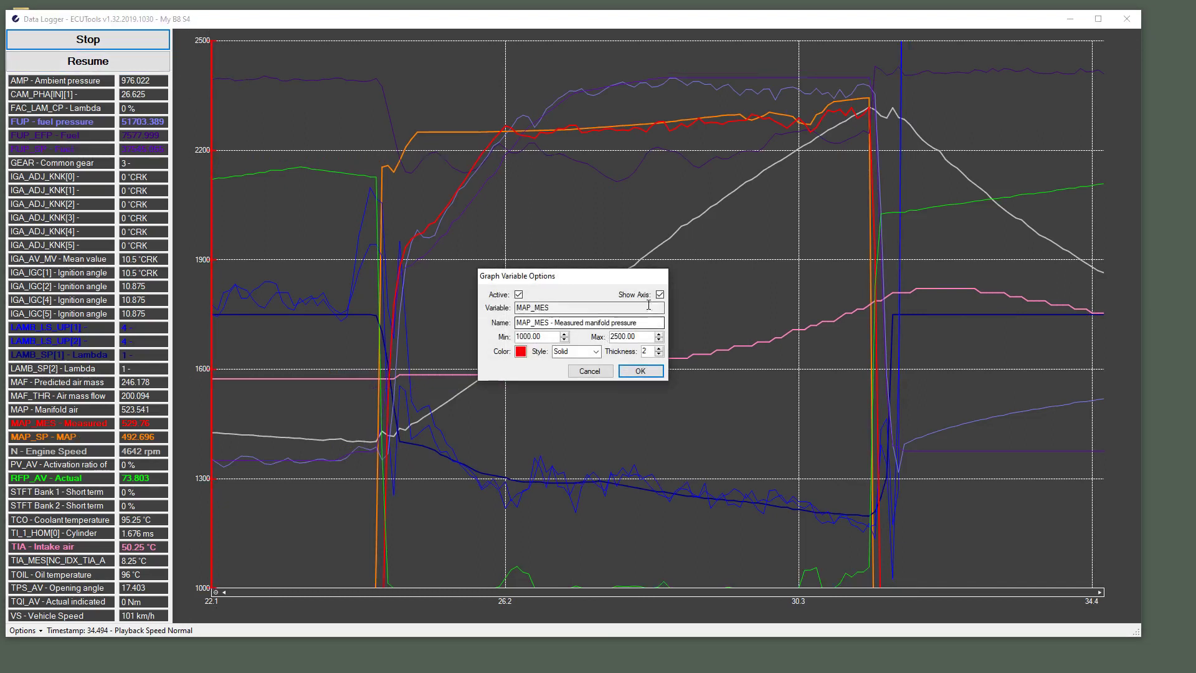
{"action": "left_click", "coordinate": [642, 371]}
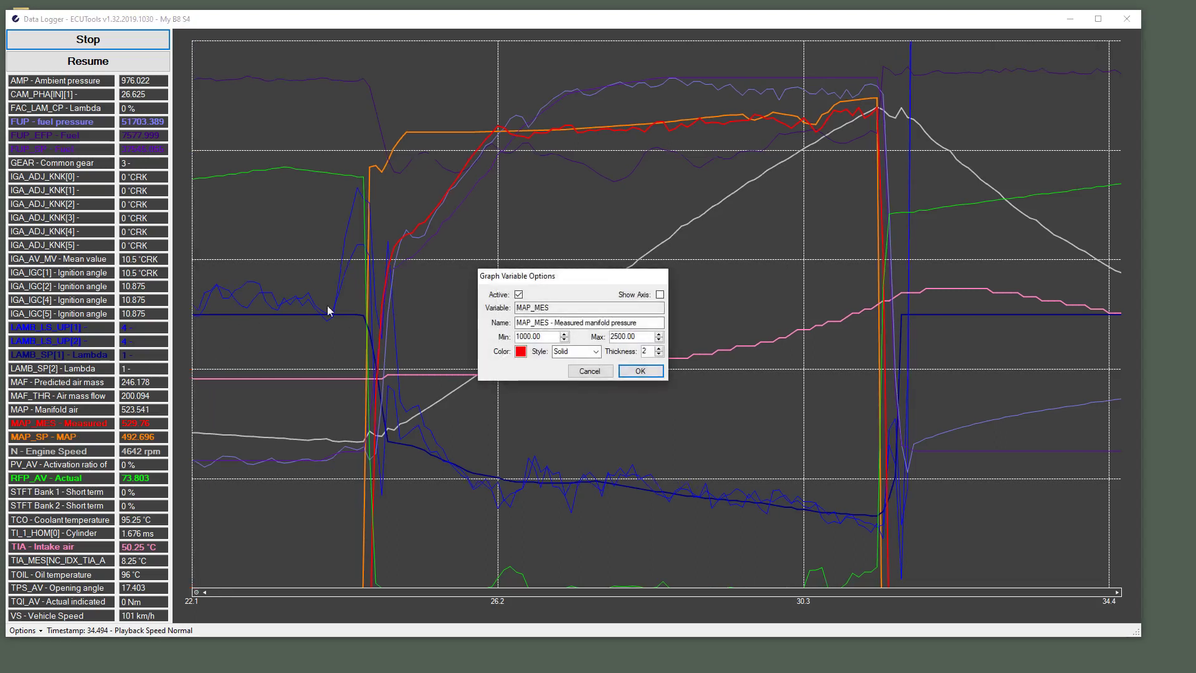
{"action": "left_click", "coordinate": [518, 294]}
{"action": "left_click", "coordinate": [646, 372]}
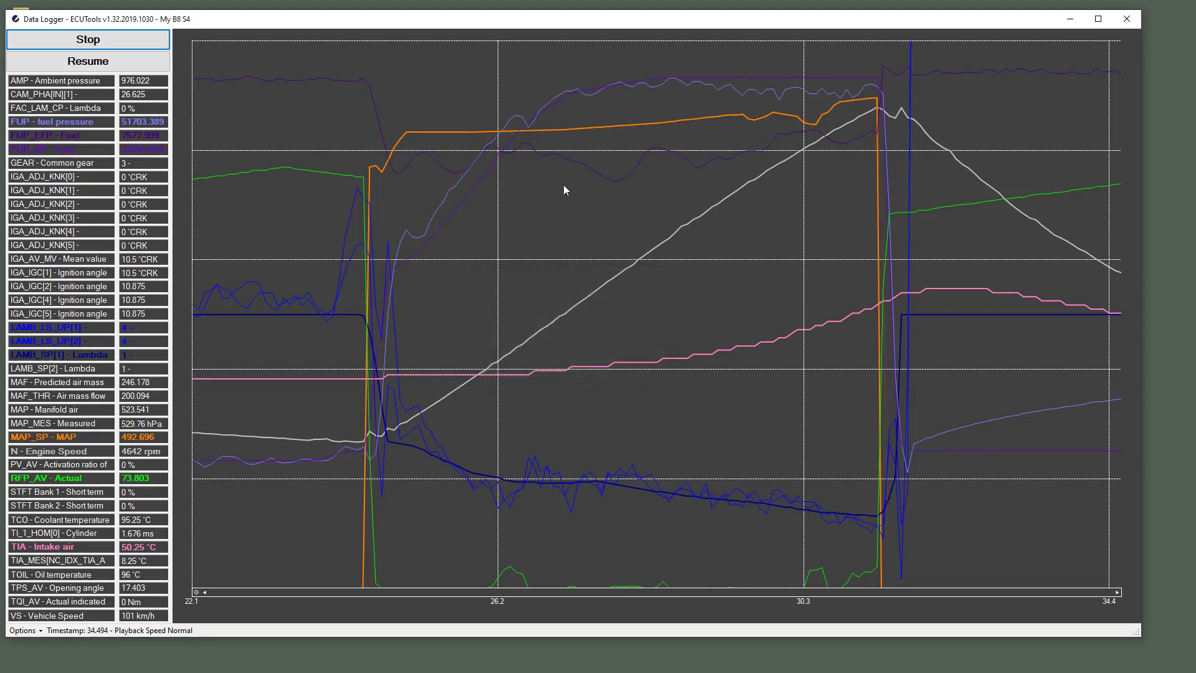
{"action": "double_click", "coordinate": [63, 426]}
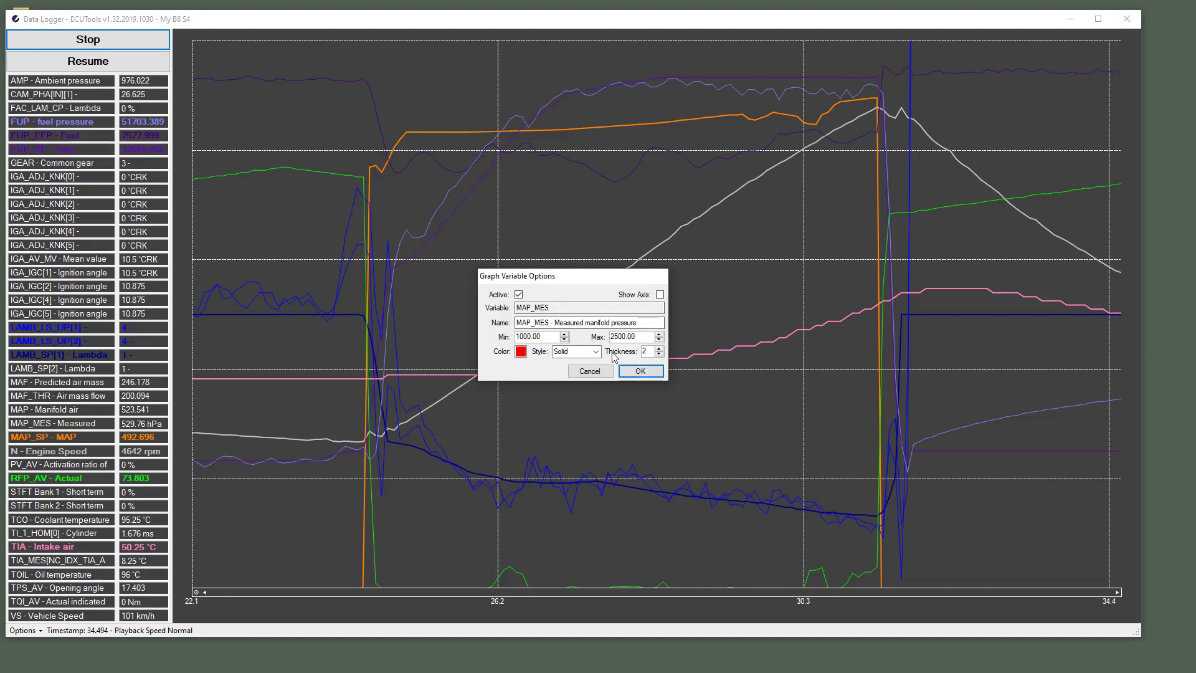
{"action": "left_click", "coordinate": [640, 370]}
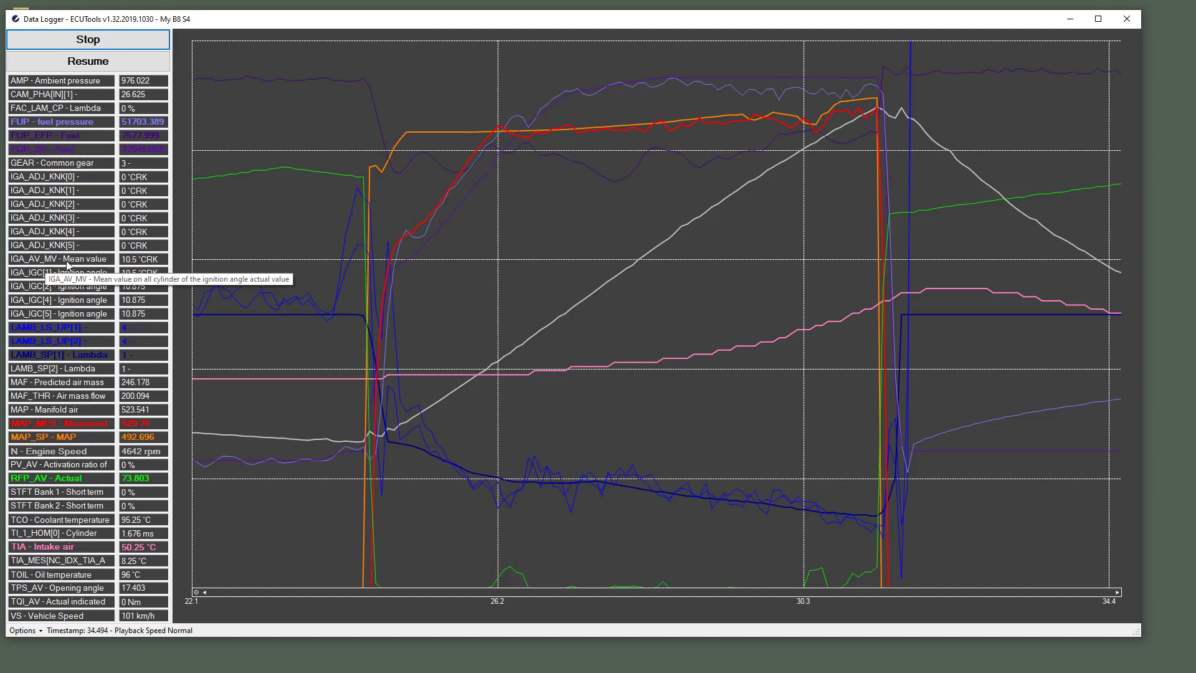
Set IGA_AV_MV's scale to Min -20, Max 30 and its trace colour to dark green.
{"action": "double_click", "coordinate": [65, 260]}
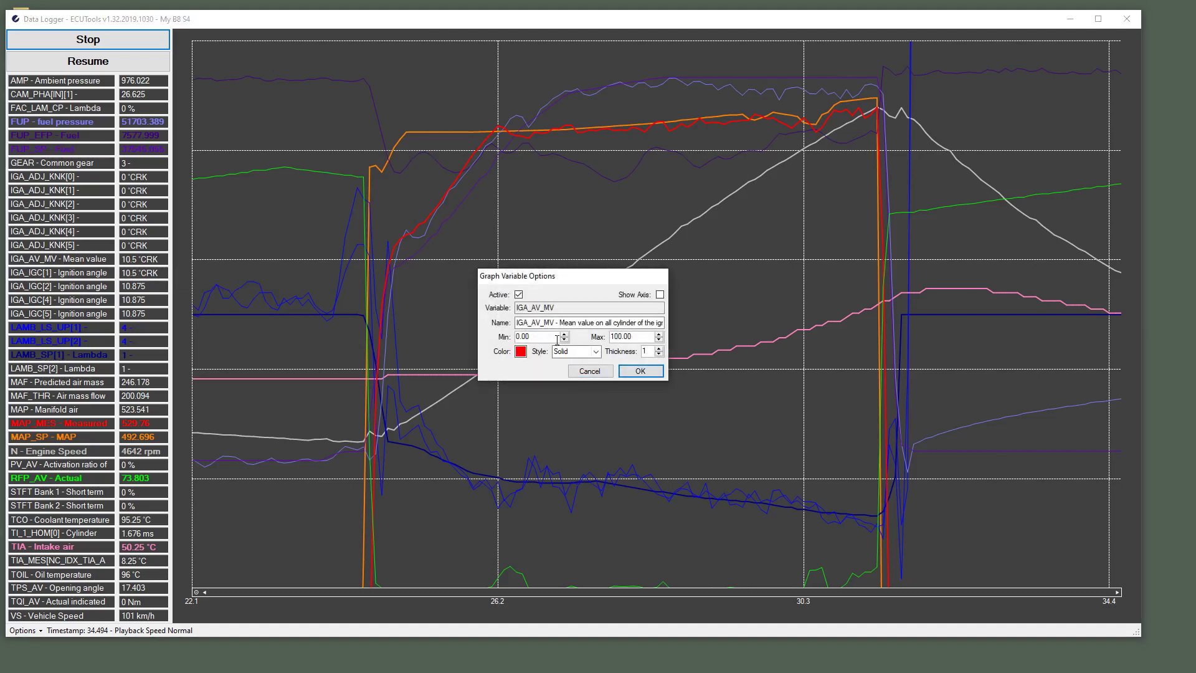
{"action": "key", "text": "Tab"}
{"action": "type", "text": "-20"}
{"action": "key", "text": "Tab"}
{"action": "type", "text": "30"}
{"action": "left_click", "coordinate": [521, 351]}
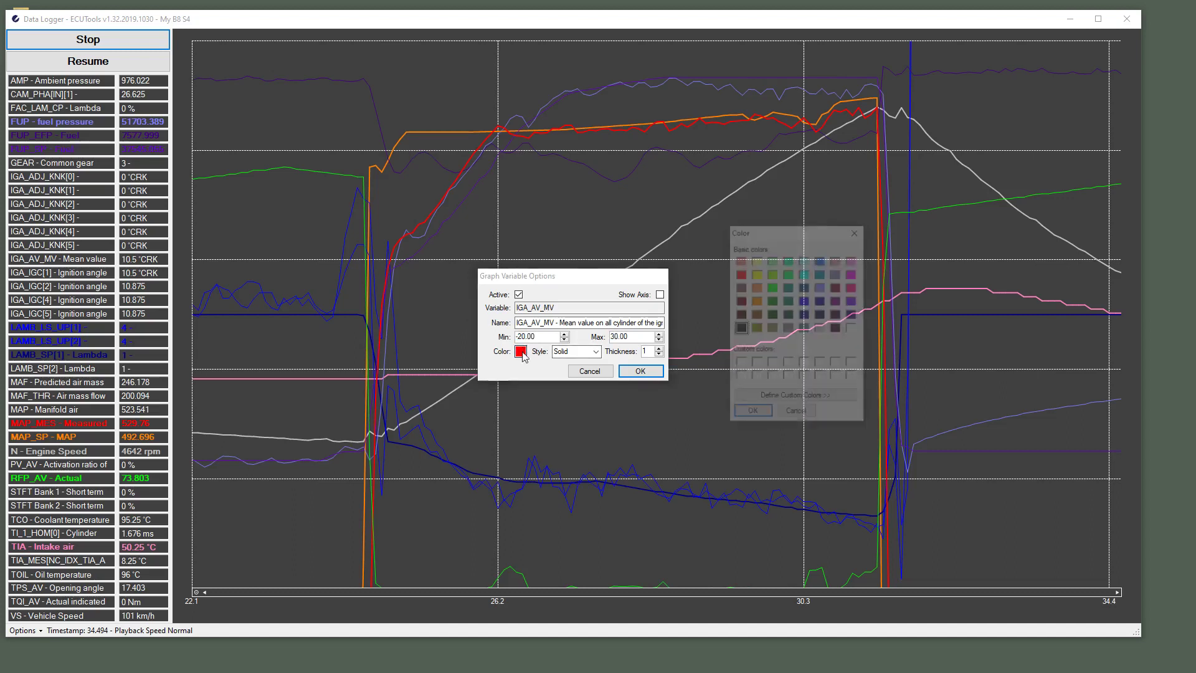
{"action": "left_click", "coordinate": [773, 302]}
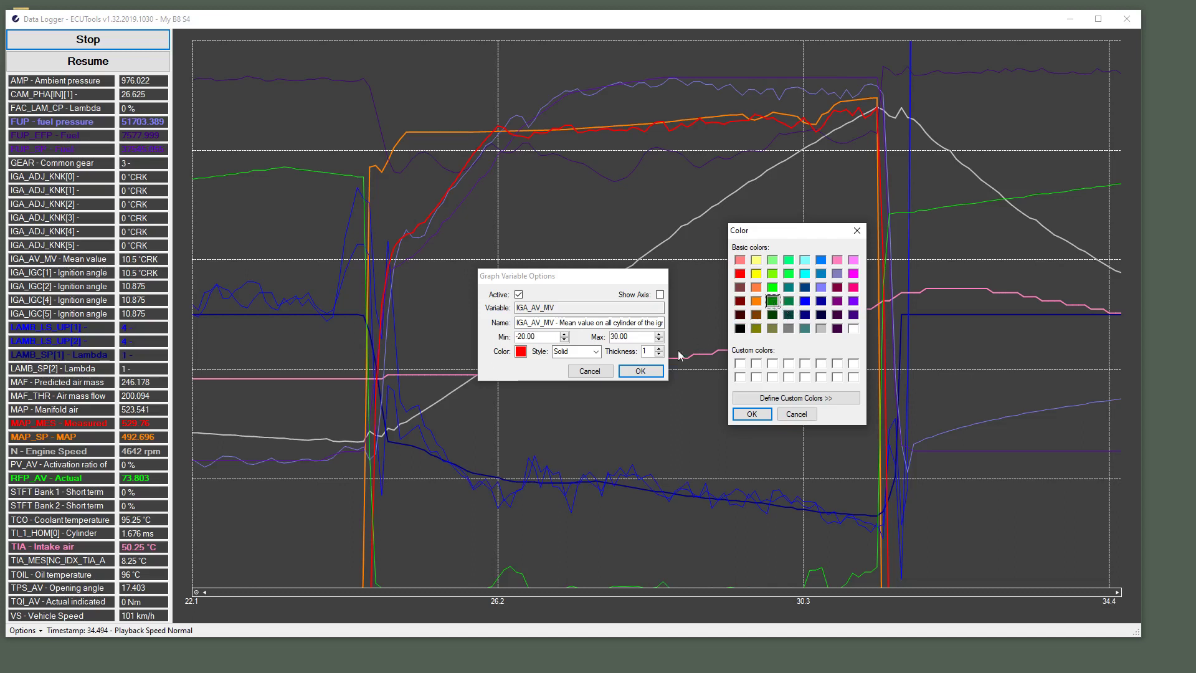
{"action": "left_click", "coordinate": [747, 414]}
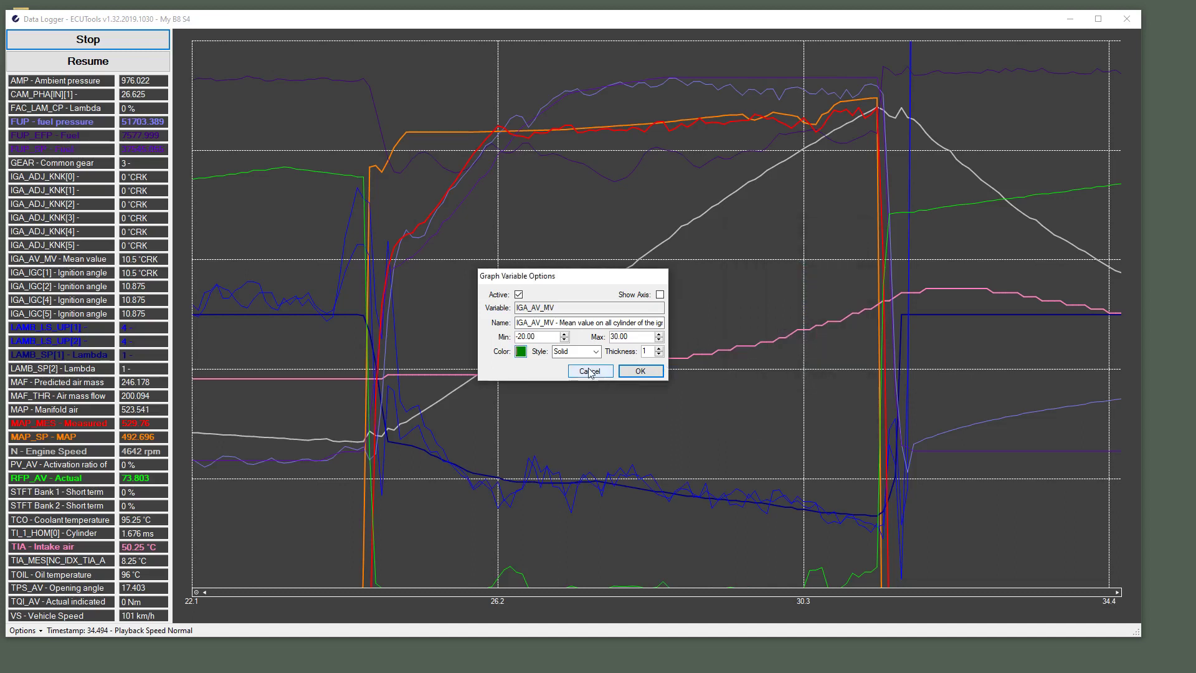
{"action": "left_click", "coordinate": [643, 373]}
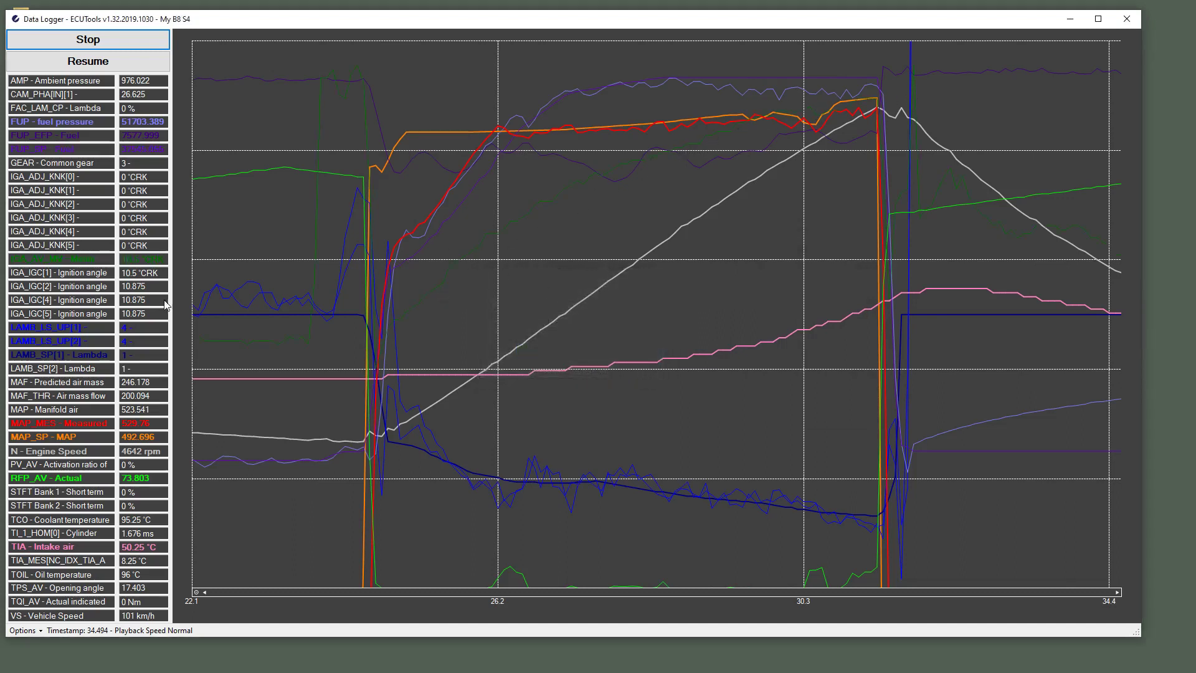
Enable Show Axis for IGA_AV_MV so its -20 to 30 axis appears.
{"action": "double_click", "coordinate": [66, 259]}
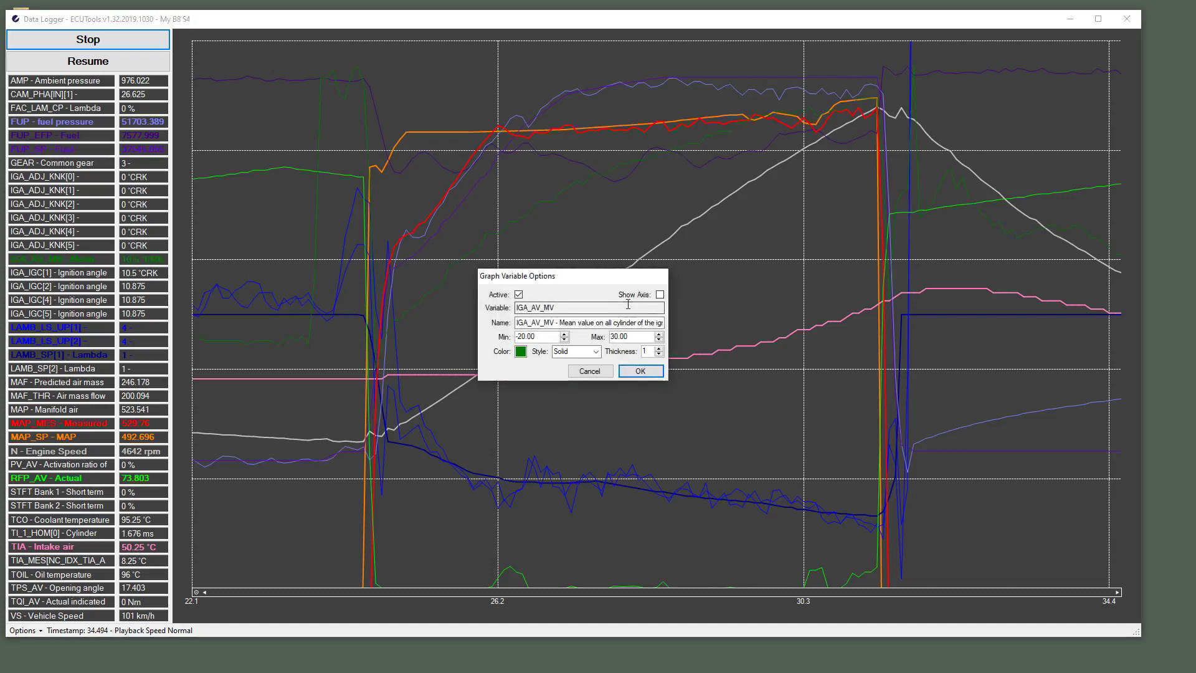
{"action": "left_click", "coordinate": [659, 294]}
{"action": "left_click", "coordinate": [639, 370]}
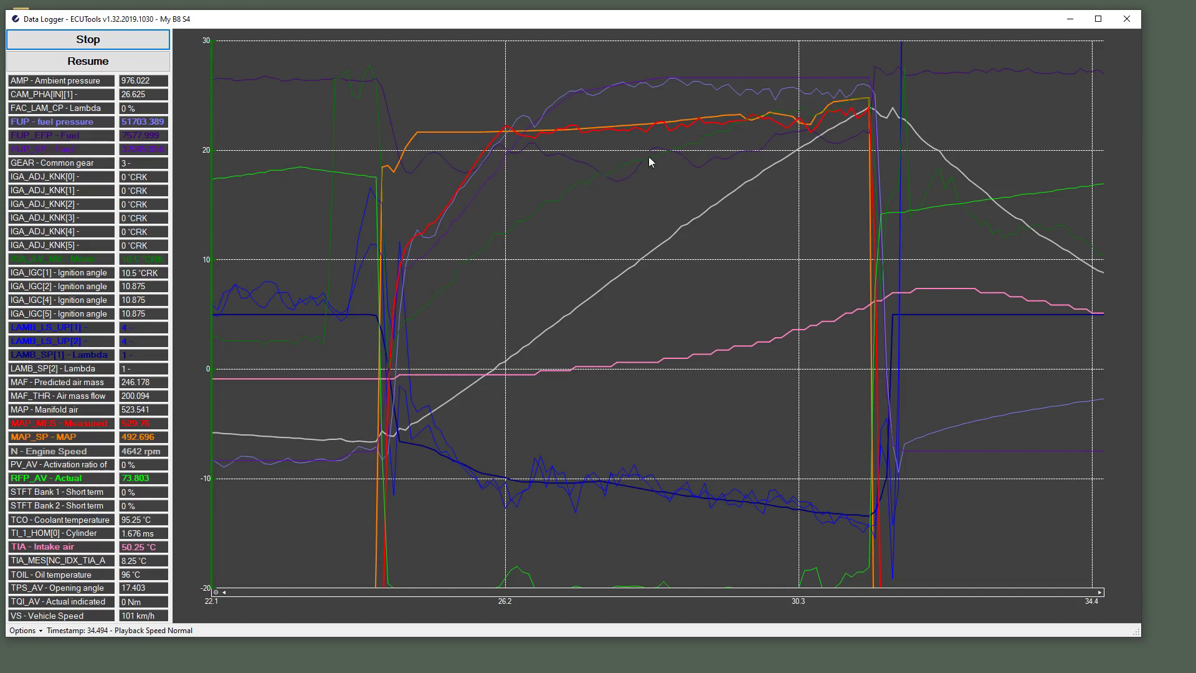
Move the playback position around the log, then zoom onto roughly 23.8–31.9 s.
{"action": "left_click", "coordinate": [710, 142]}
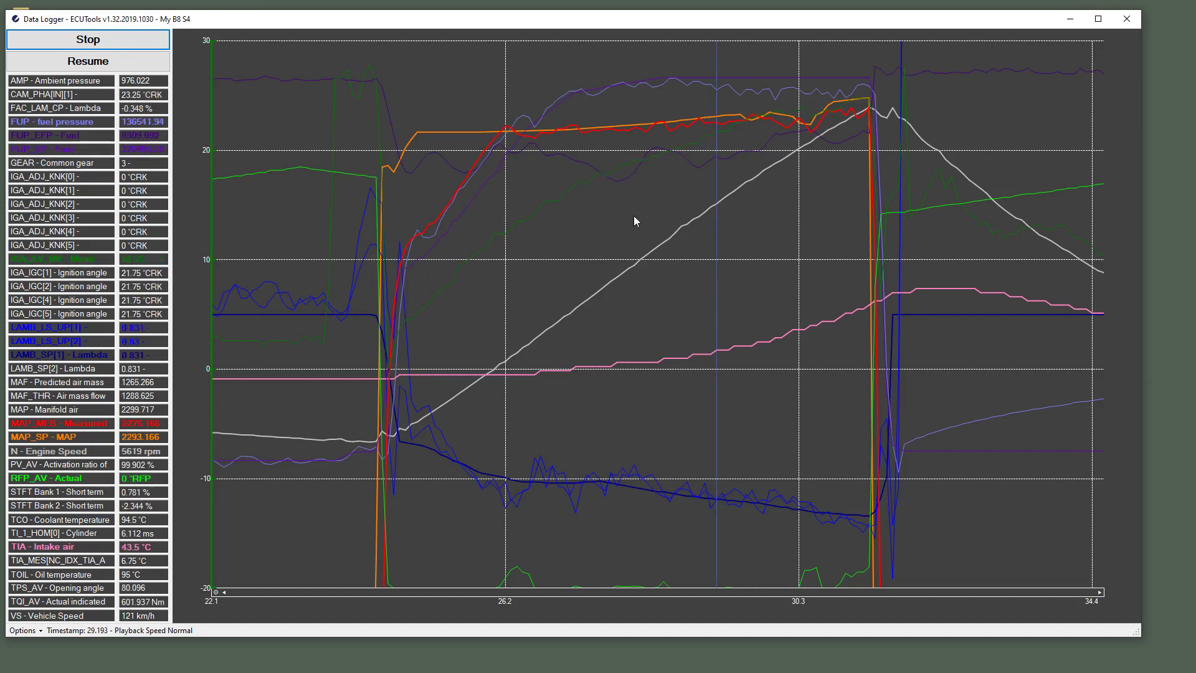
{"action": "left_click", "coordinate": [603, 192]}
{"action": "left_click", "coordinate": [519, 221]}
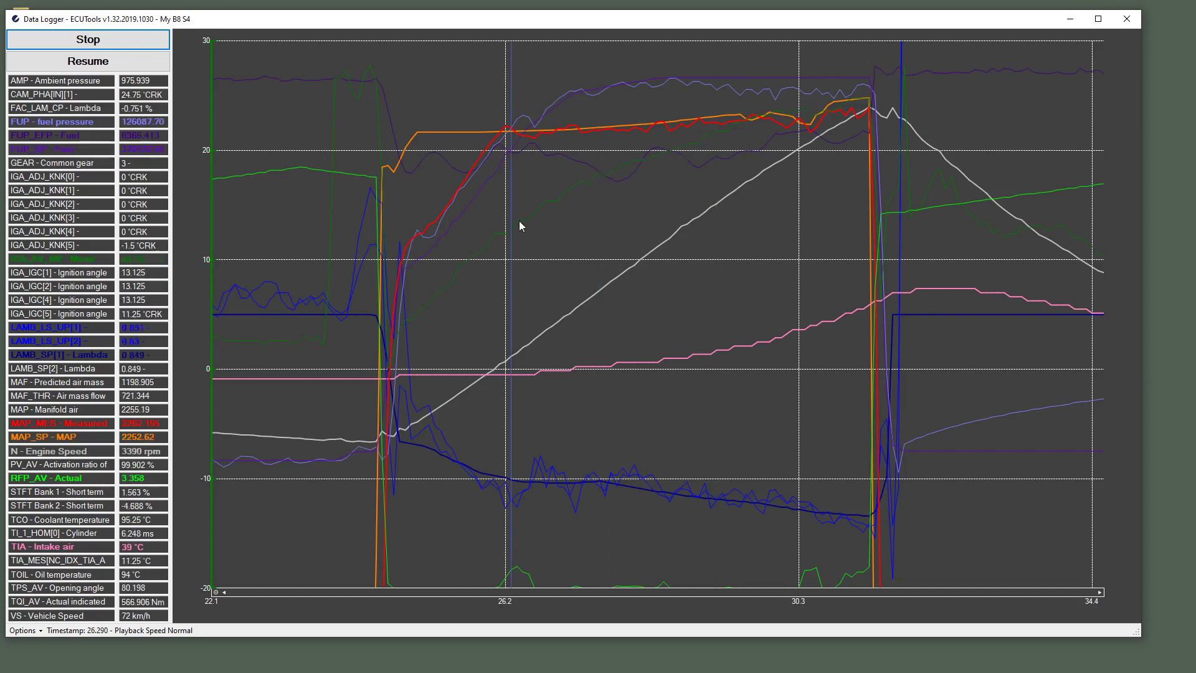
{"action": "left_click", "coordinate": [721, 136]}
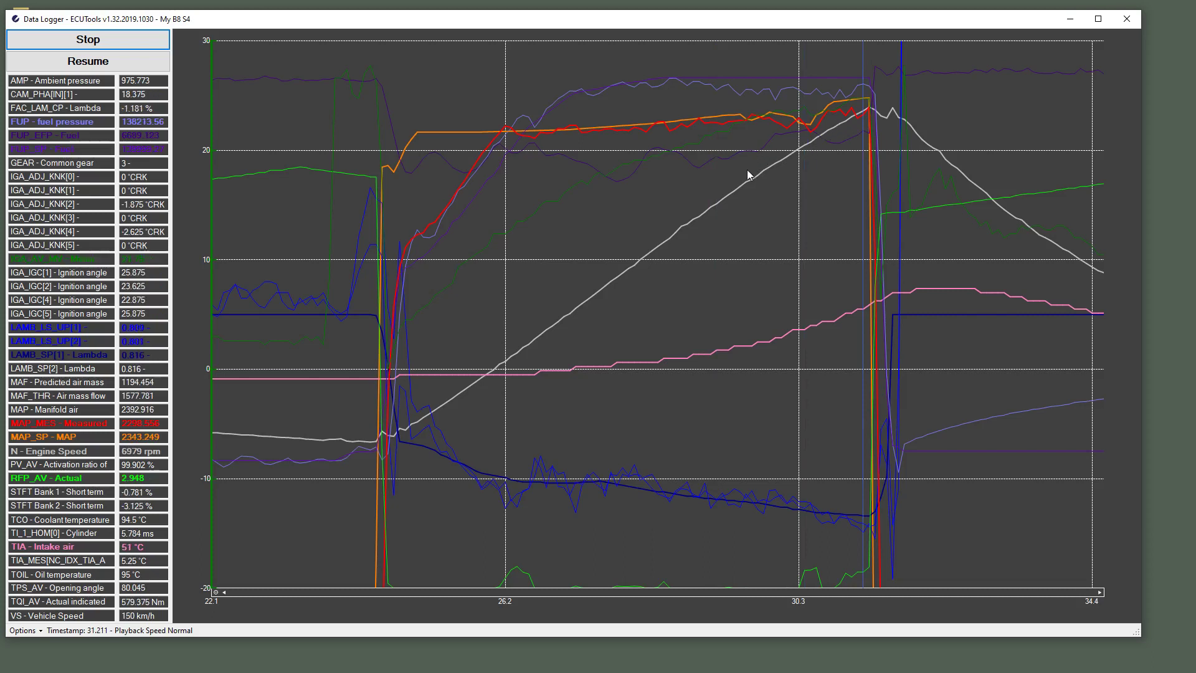
{"action": "left_click", "coordinate": [573, 198]}
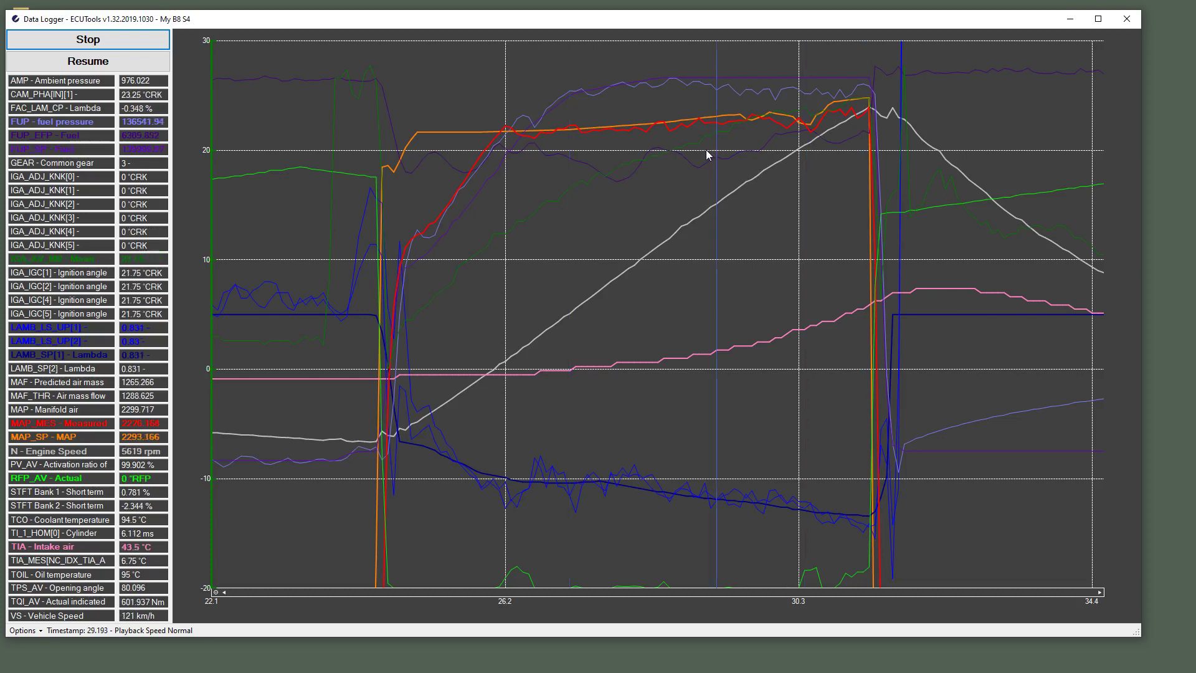
{"action": "left_click_drag", "start_coordinate": [333, 277], "coordinate": [940, 206]}
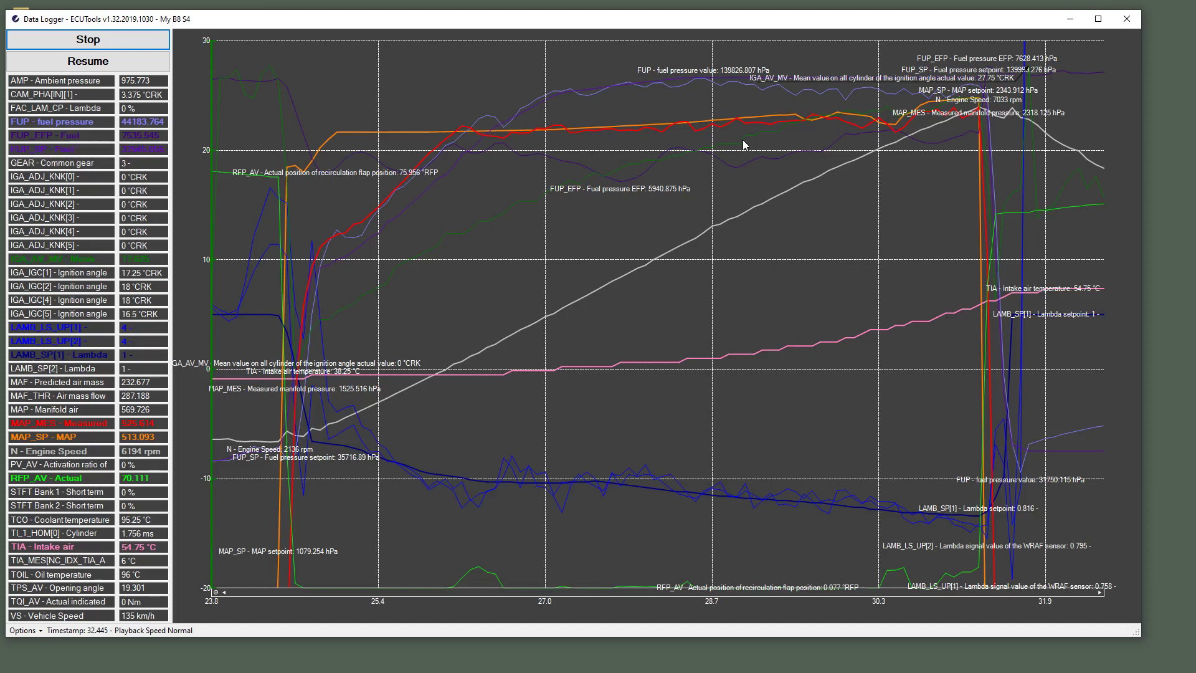
Display the value labels beside the chart traces.
{"action": "mouse_move", "coordinate": [746, 136]}
Zoom the chart out to the whole log and resume playback at Fastest speed.
{"action": "scroll", "coordinate": [628, 358], "scroll_direction": "down", "scroll_amount": 2}
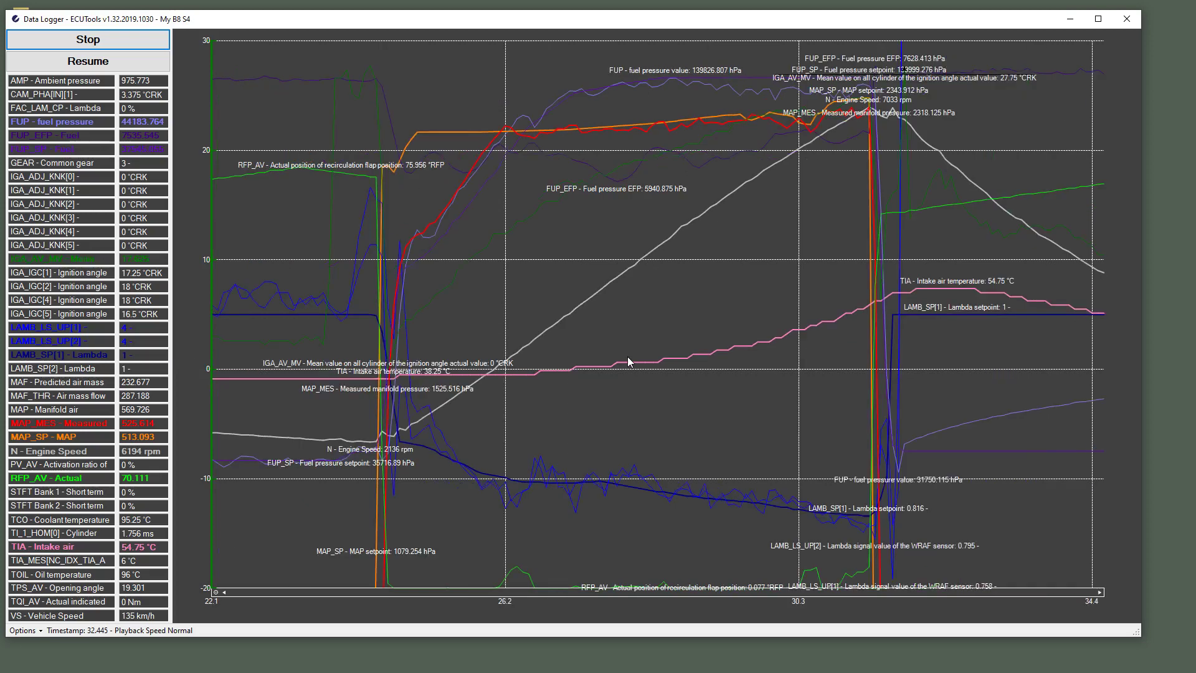
{"action": "scroll", "coordinate": [626, 360], "scroll_direction": "down", "scroll_amount": 3}
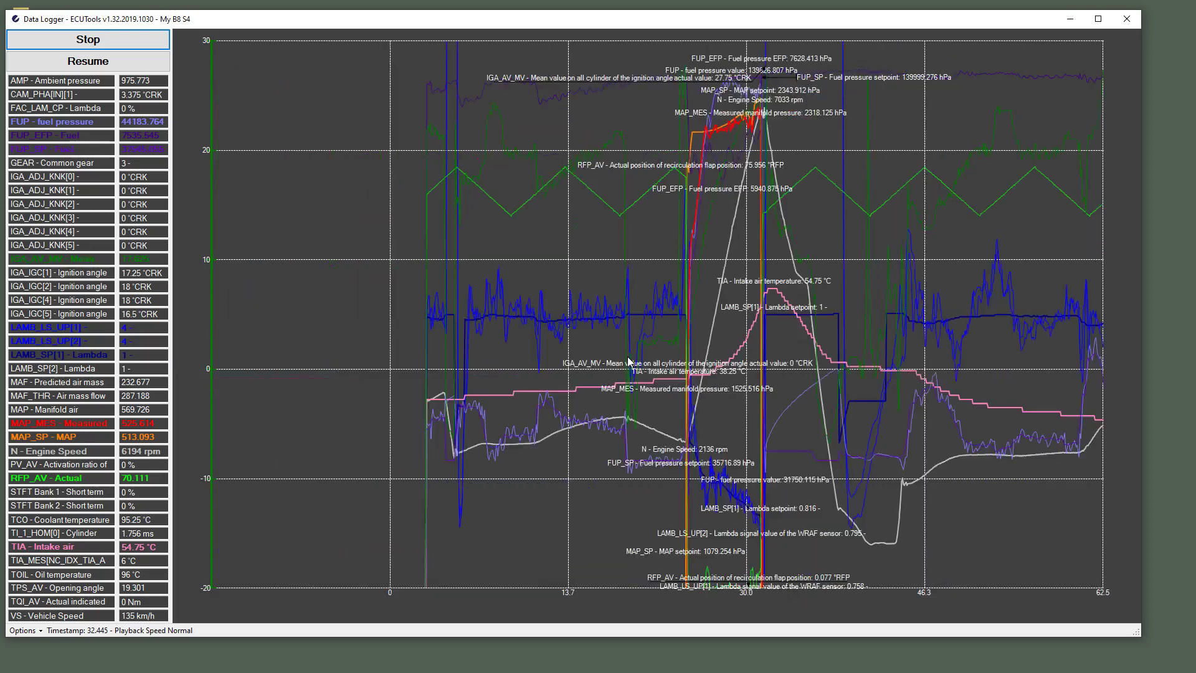
{"action": "key", "text": "space"}
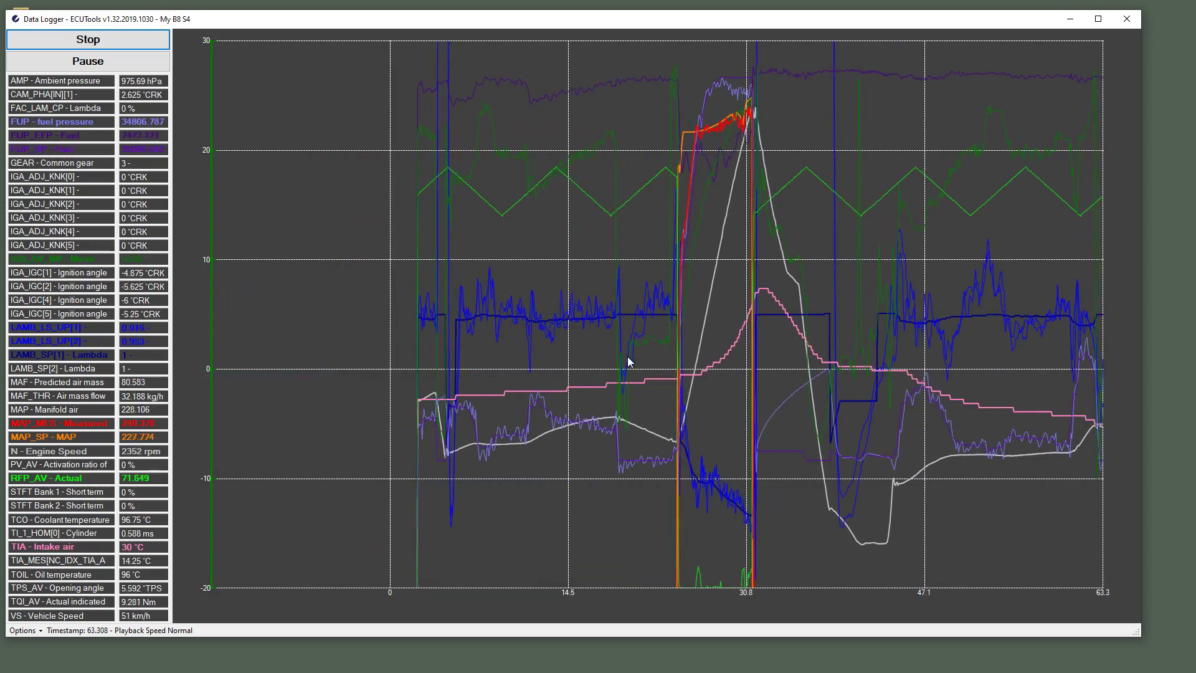
{"action": "key", "text": "Up"}
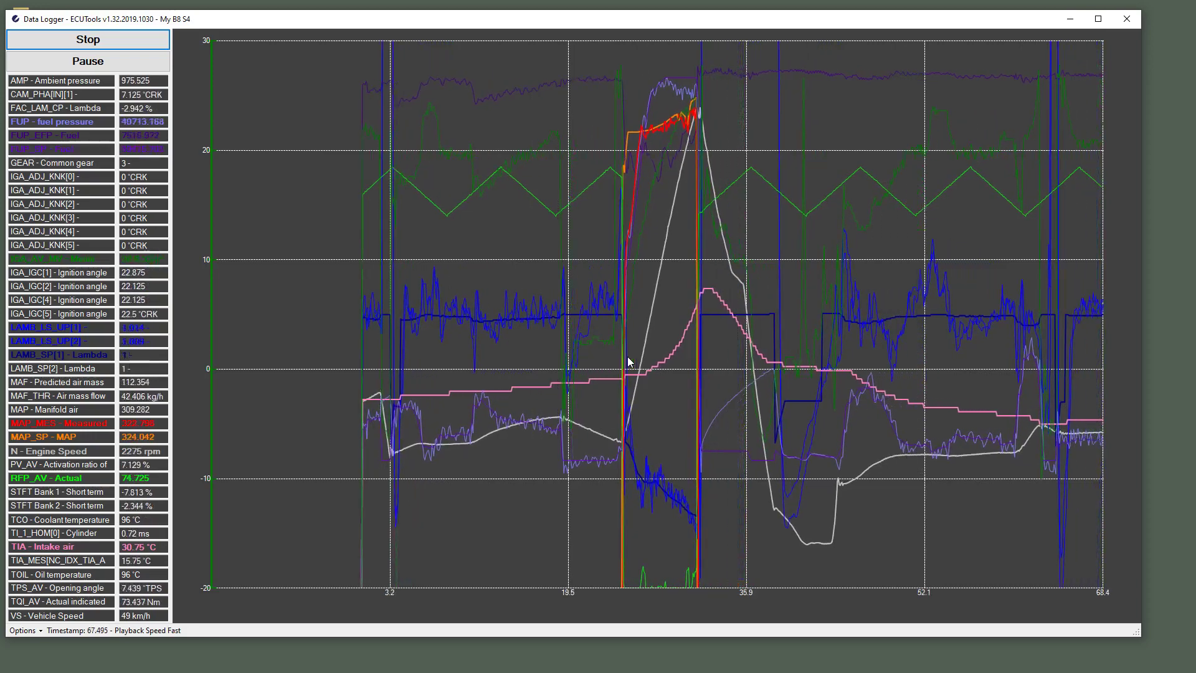
{"action": "key", "text": "Up"}
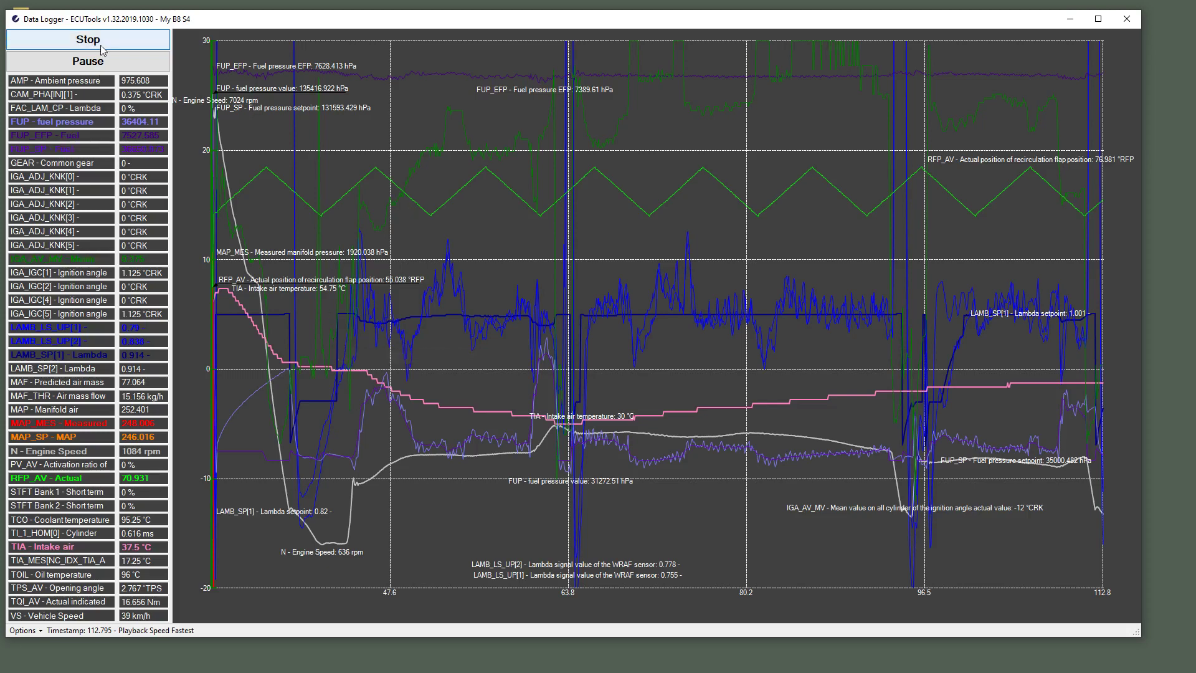
Pause playback and zoom the chart onto the boost pressure rise near the log's end.
{"action": "left_click", "coordinate": [1126, 19]}
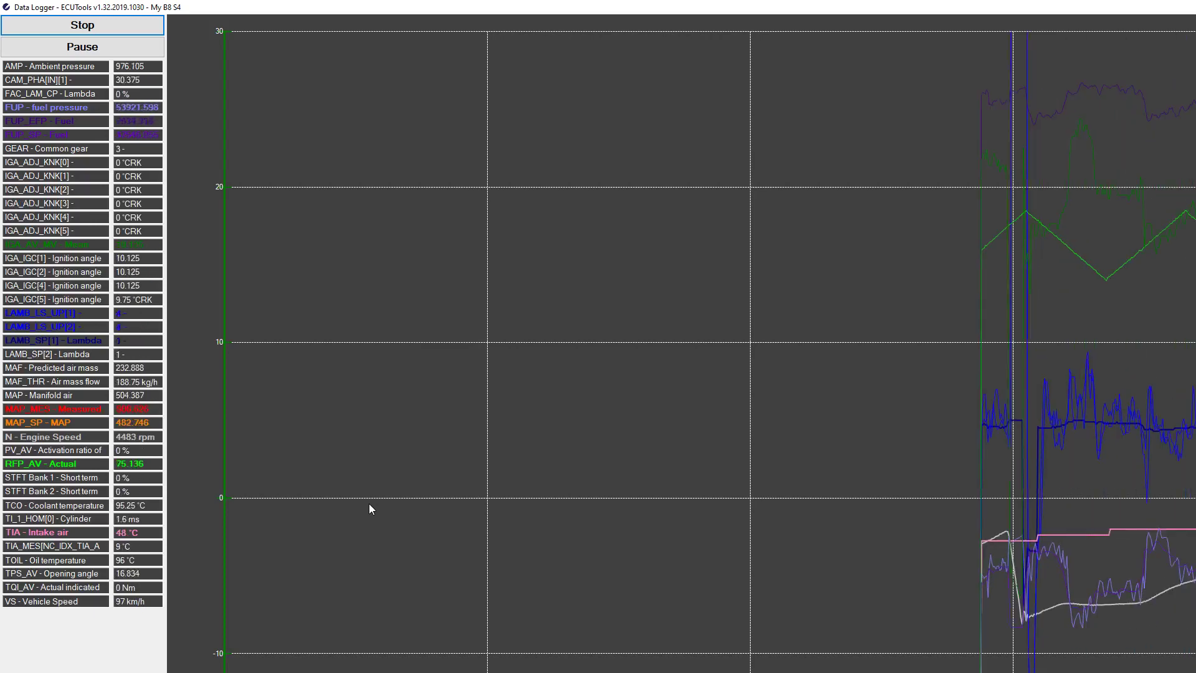
{"action": "left_click", "coordinate": [1027, 399]}
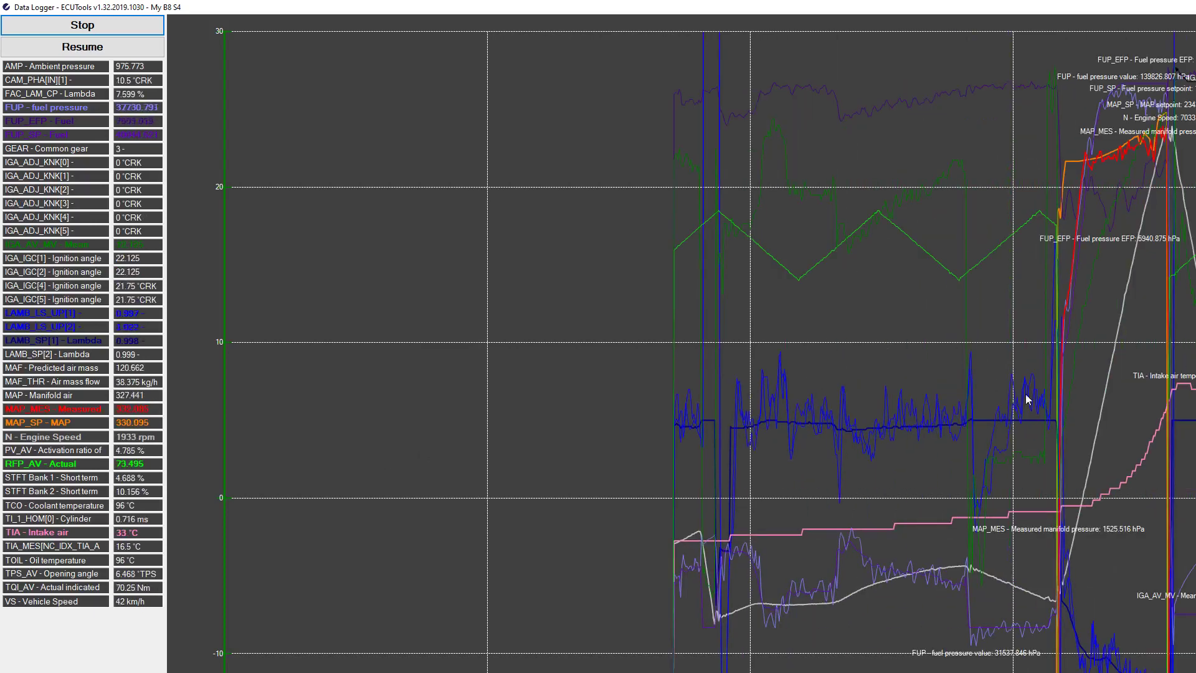
{"action": "left_click_drag", "start_coordinate": [1025, 442], "coordinate": [1195, 443]}
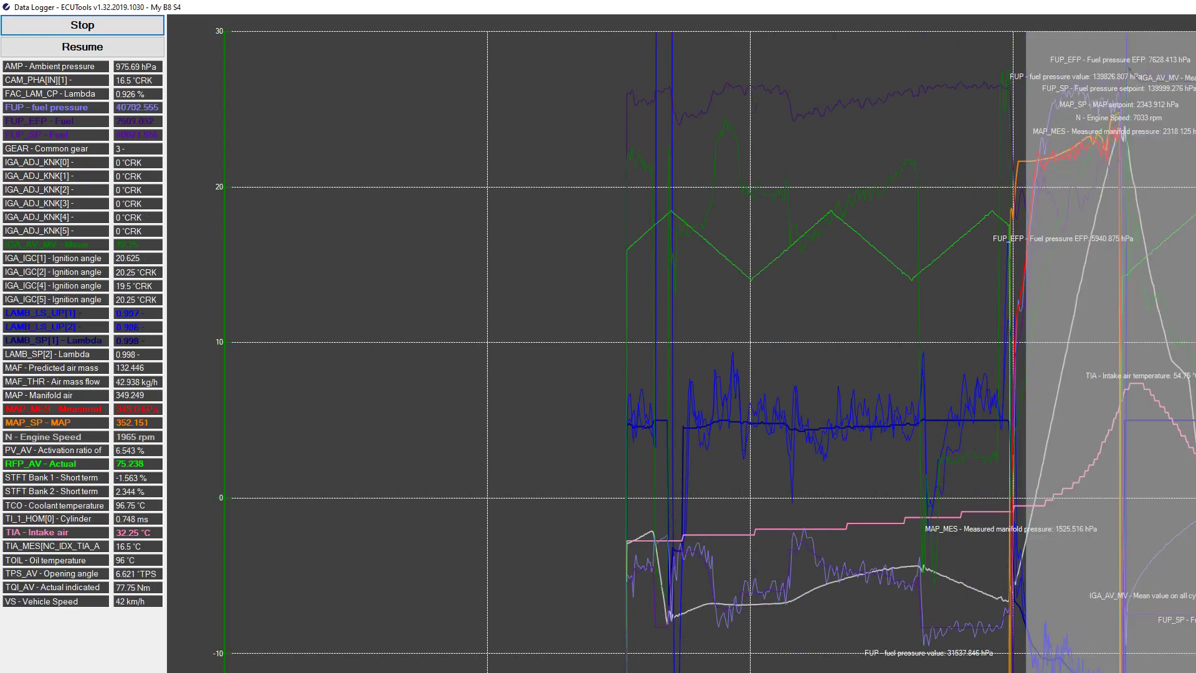
{"action": "left_click_drag", "start_coordinate": [1084, 445], "coordinate": [1029, 394]}
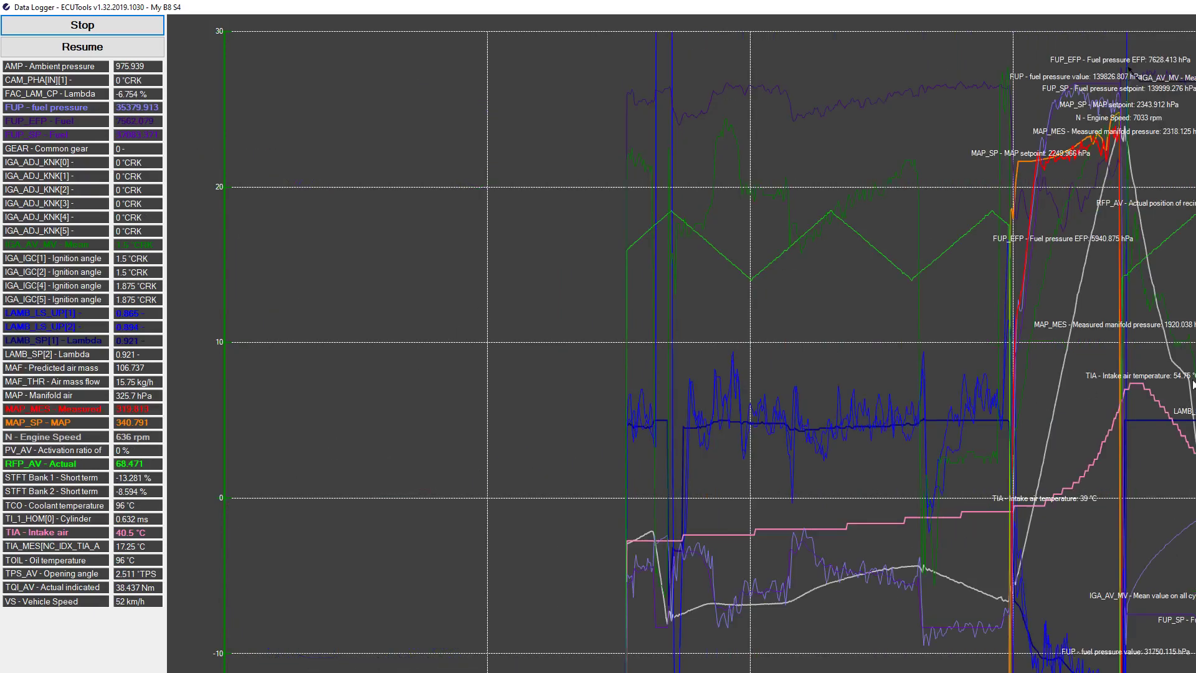
{"action": "left_click_drag", "start_coordinate": [1193, 384], "coordinate": [973, 378]}
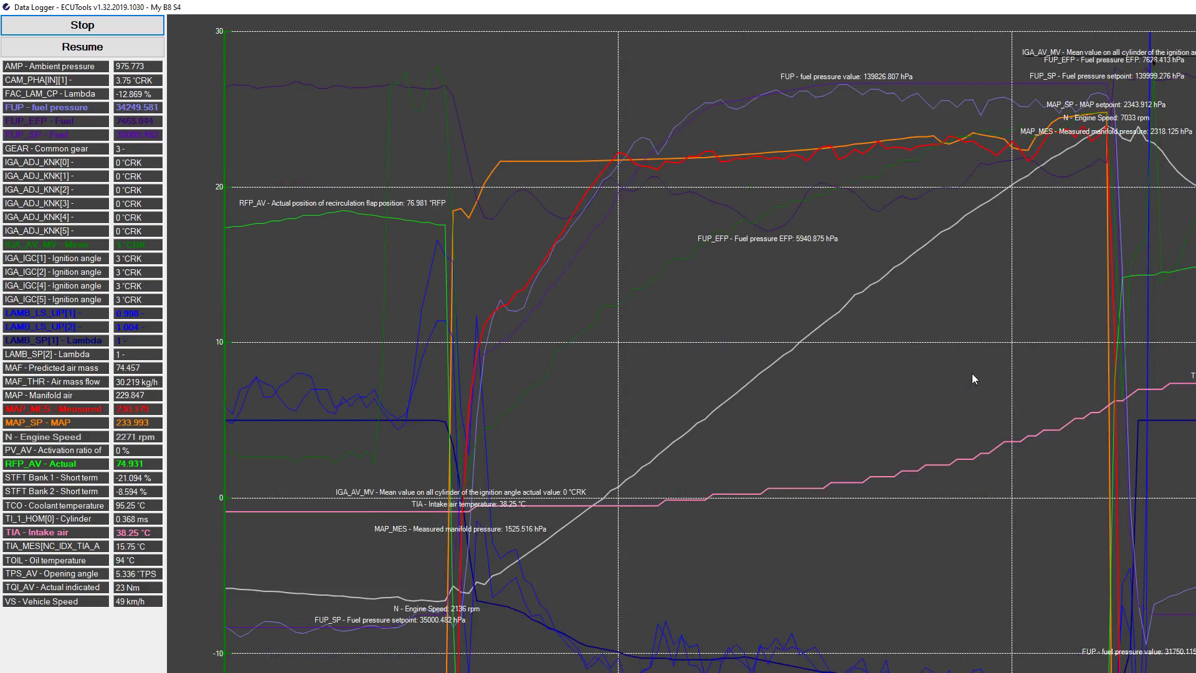